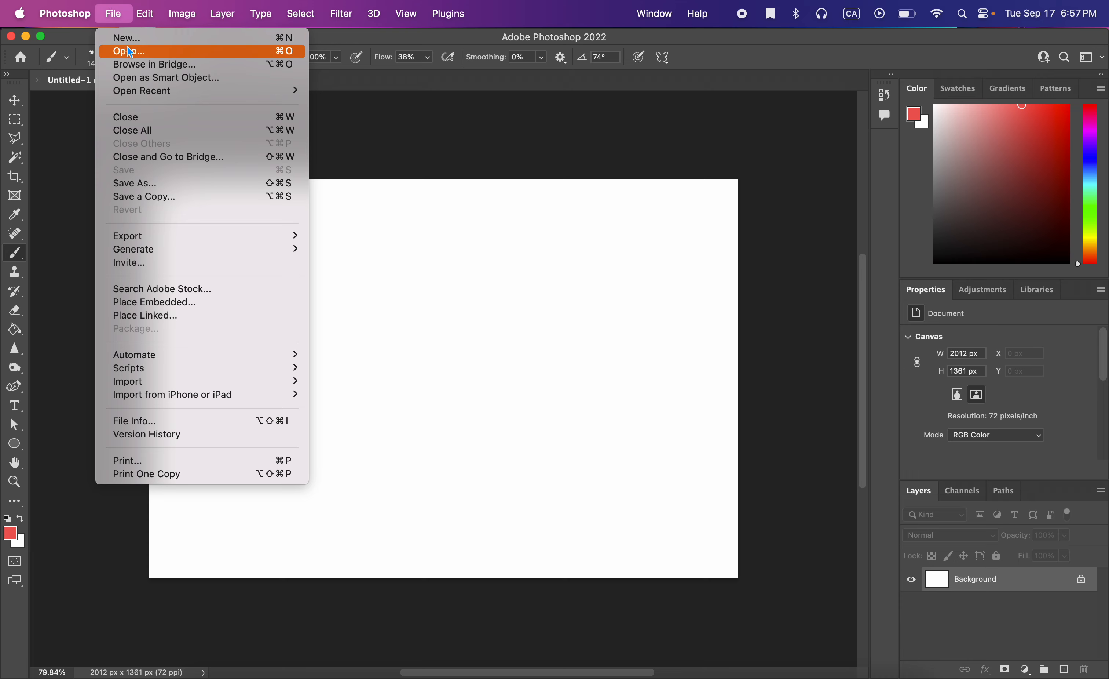
Start a new document and choose the DCI 2K 1080p preset from the Film & Video presets.
left_click(138, 45)
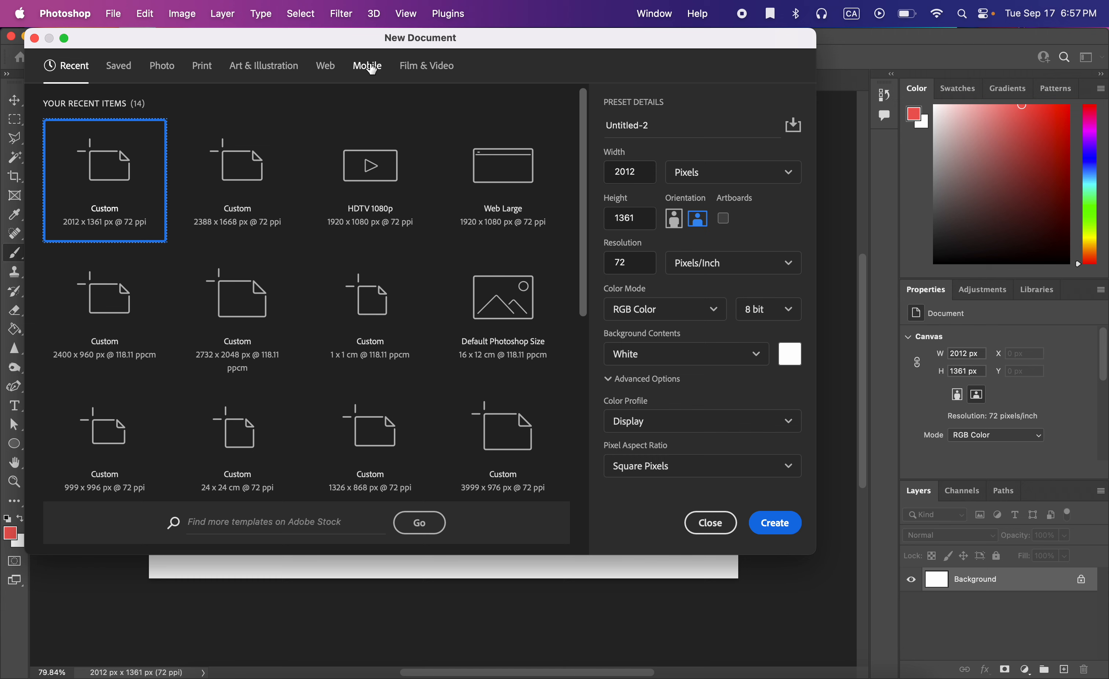
left_click(419, 66)
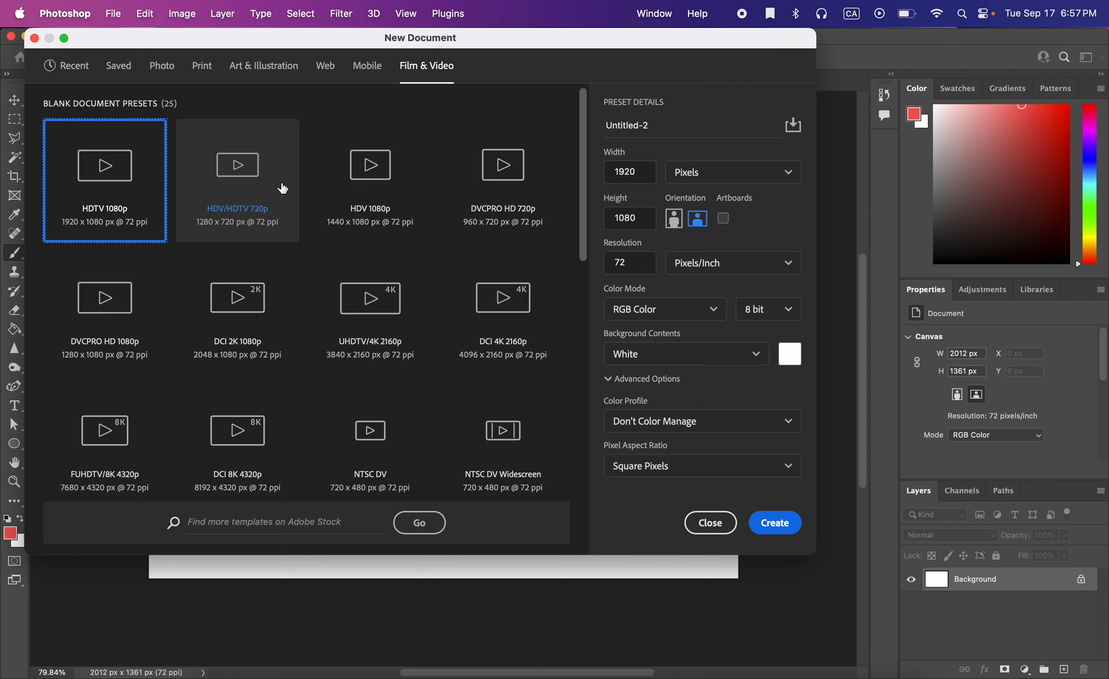
scroll(371, 400, "down", 1)
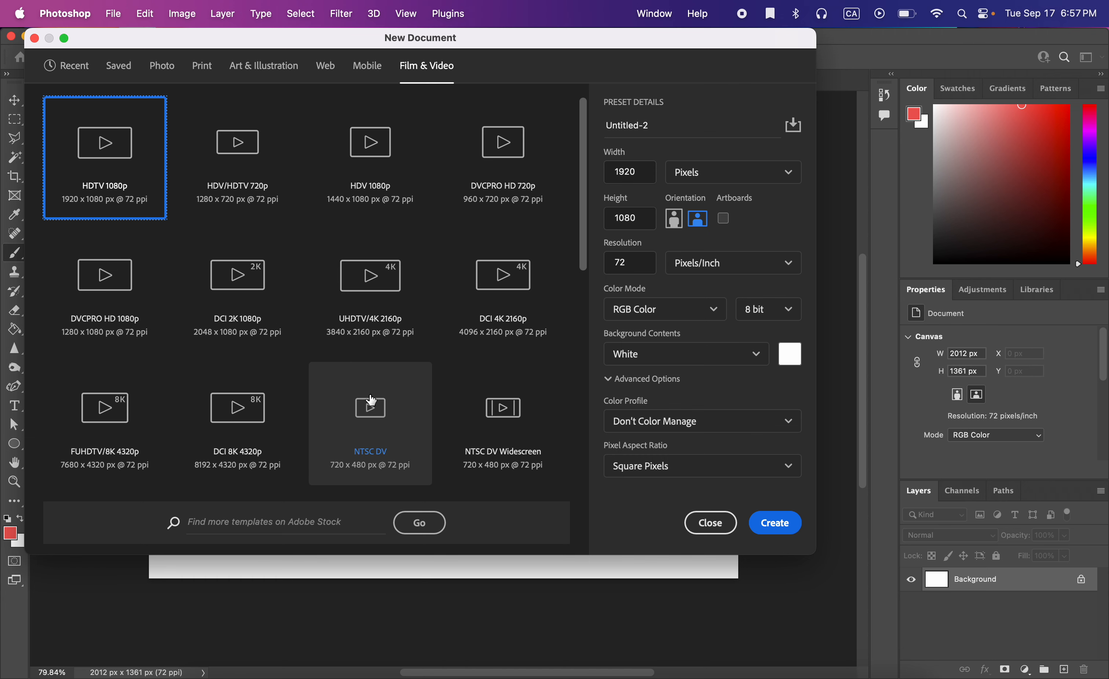
scroll(451, 416, "down", 1)
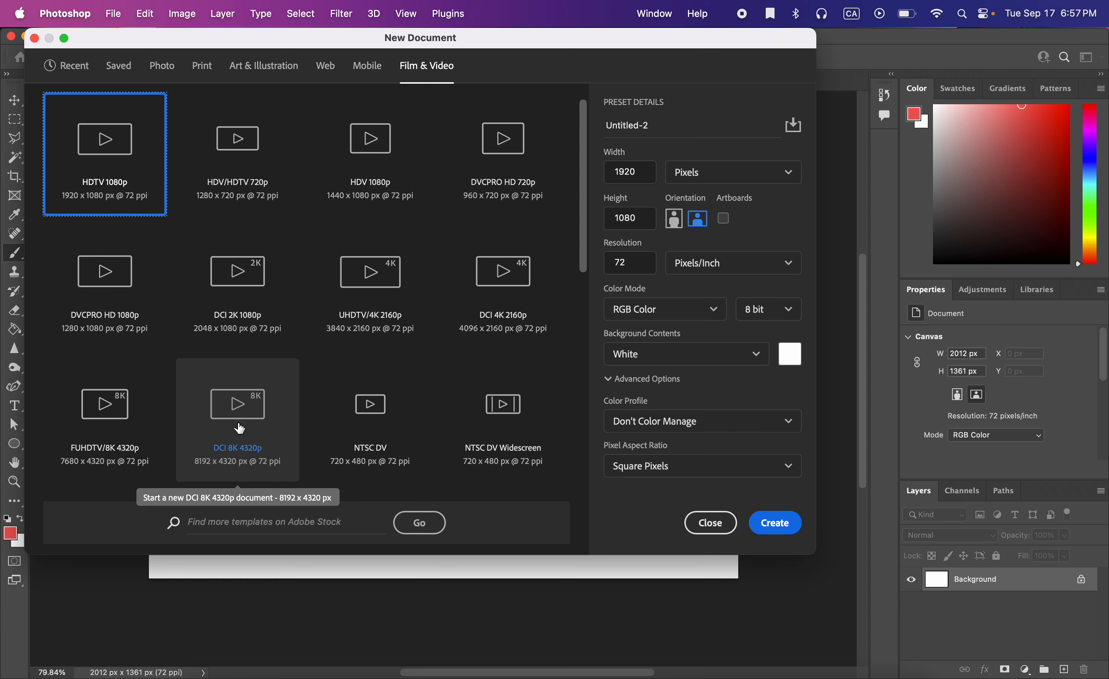
scroll(240, 428, "down", 3)
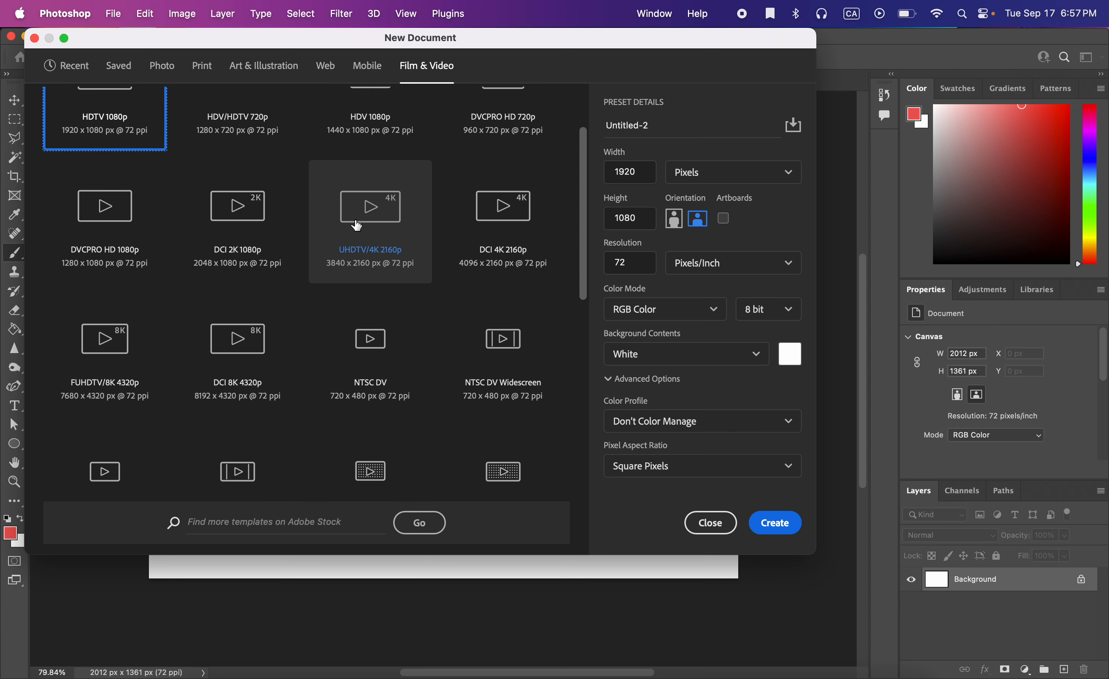
left_click(263, 226)
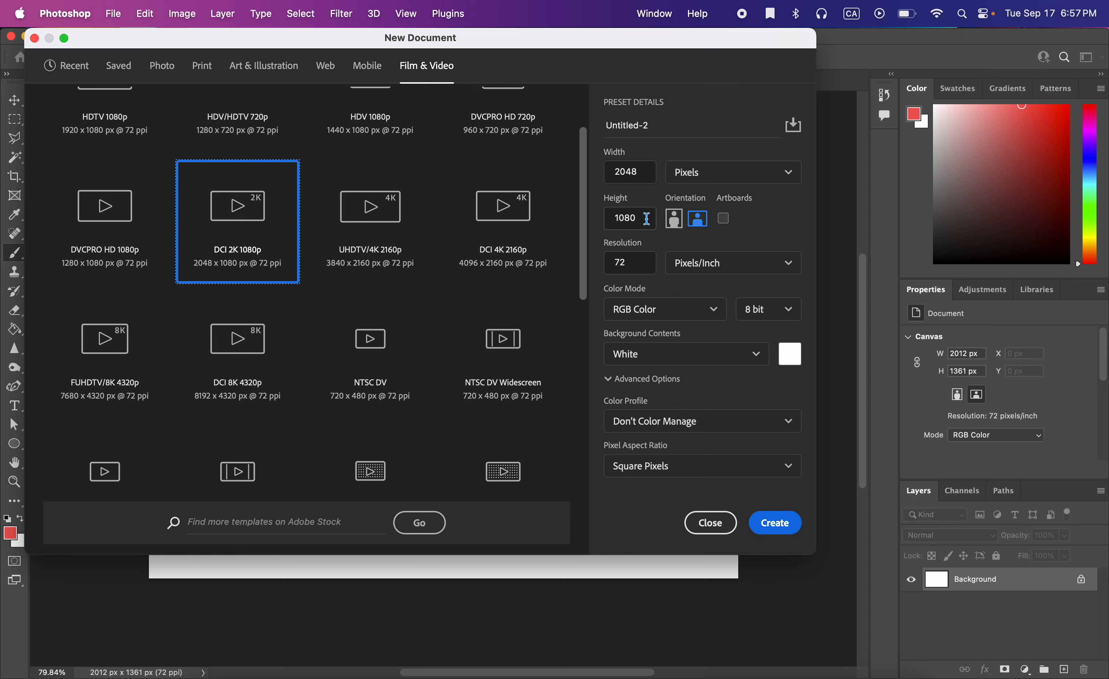
Name the new document AnimationExample and create it.
triple_click(655, 124)
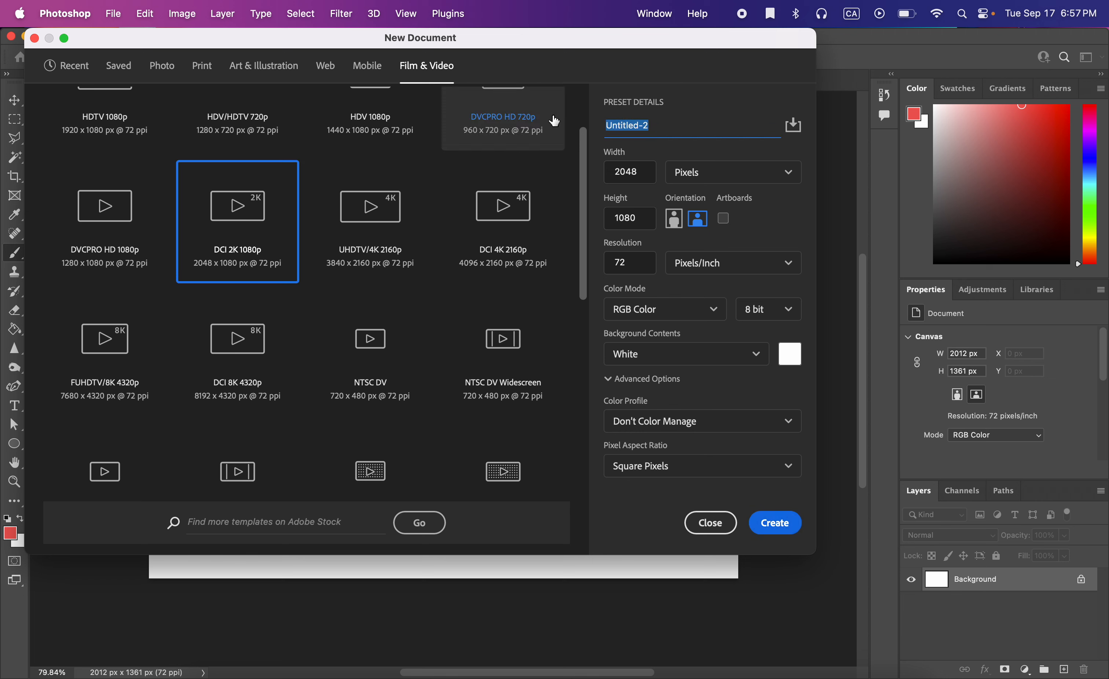
type("Anima")
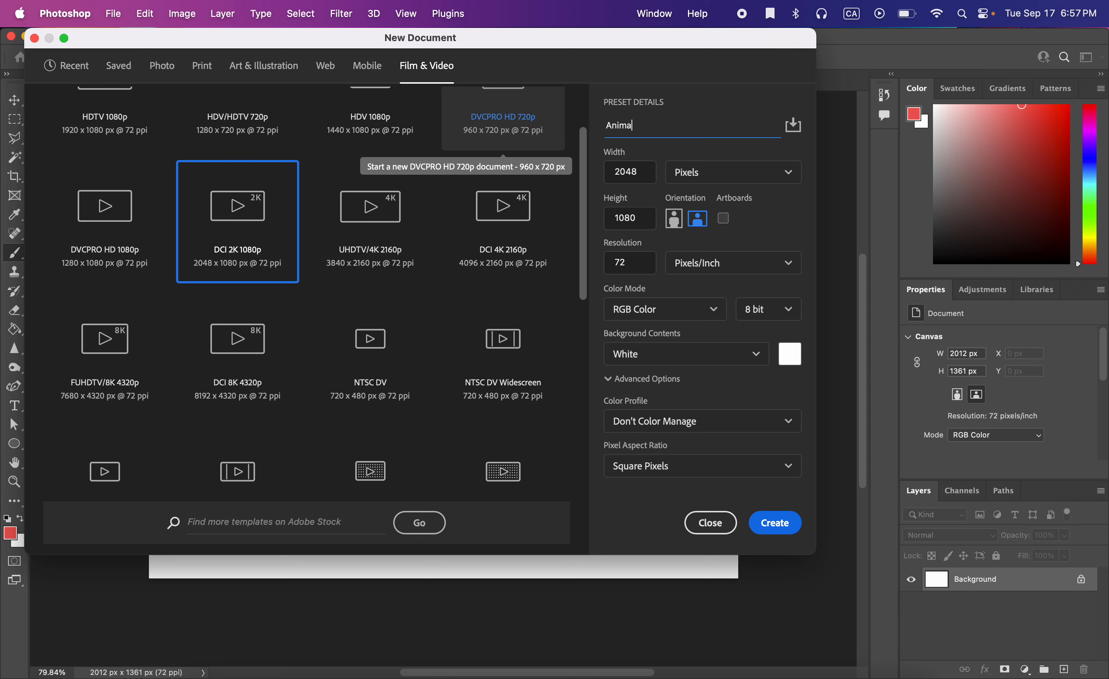
type("tionExample")
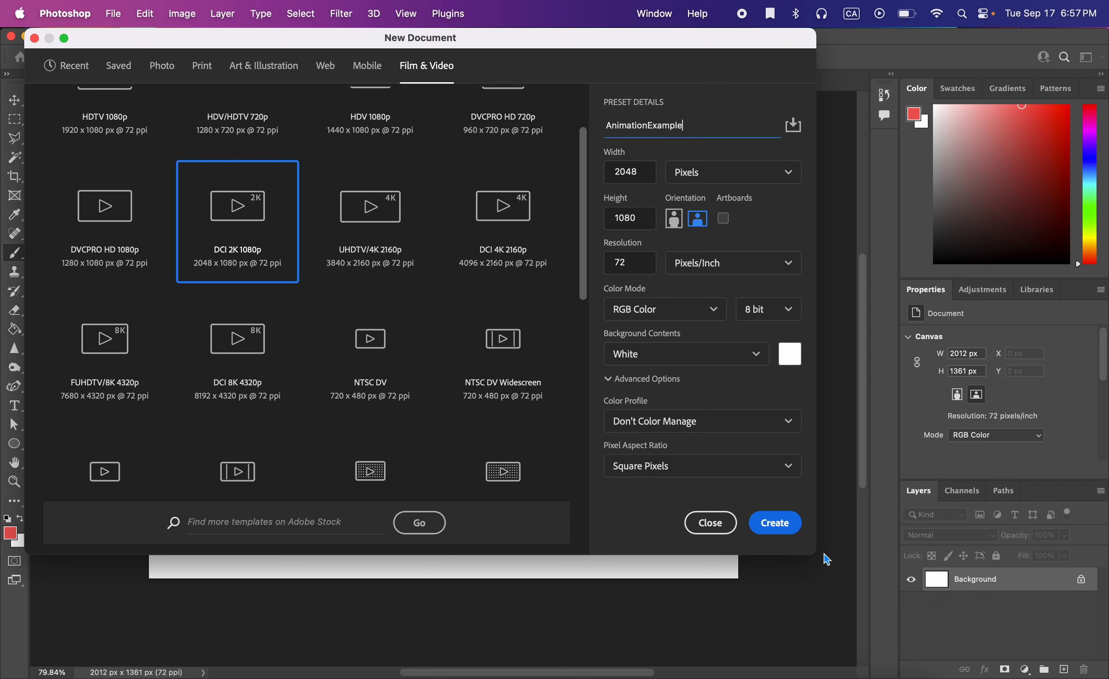
left_click(774, 522)
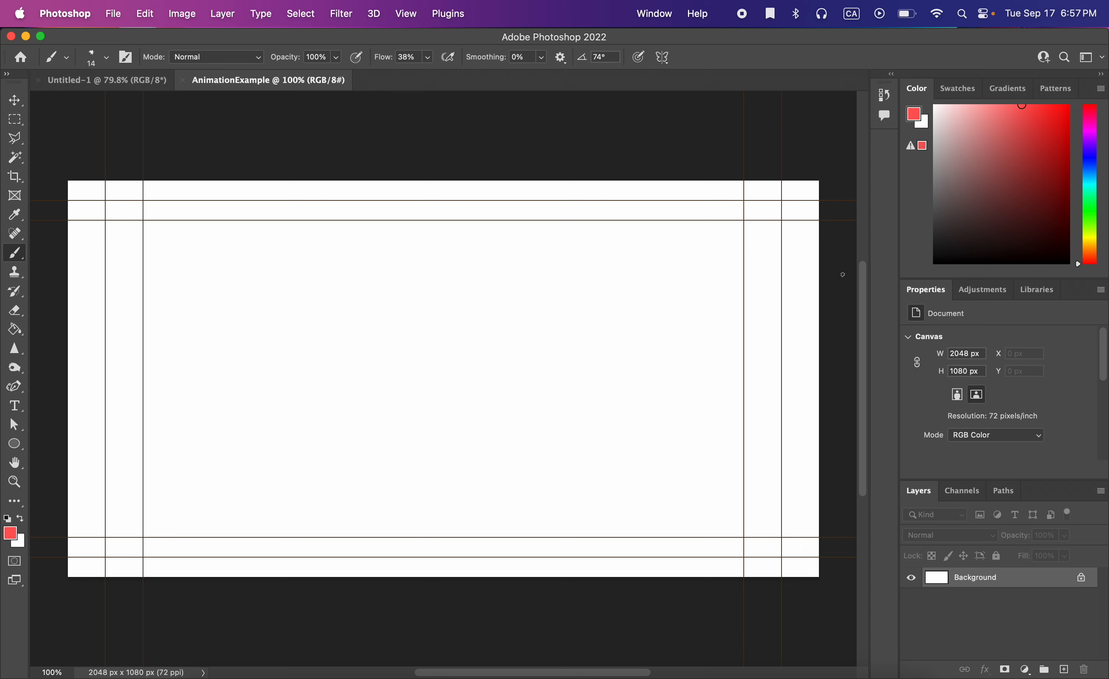
Remove the two vertical guides near the canvas's left edge with the Move tool.
left_click(14, 100)
left_click_drag(142, 133, 14, 137)
left_click_drag(105, 145, 38, 126)
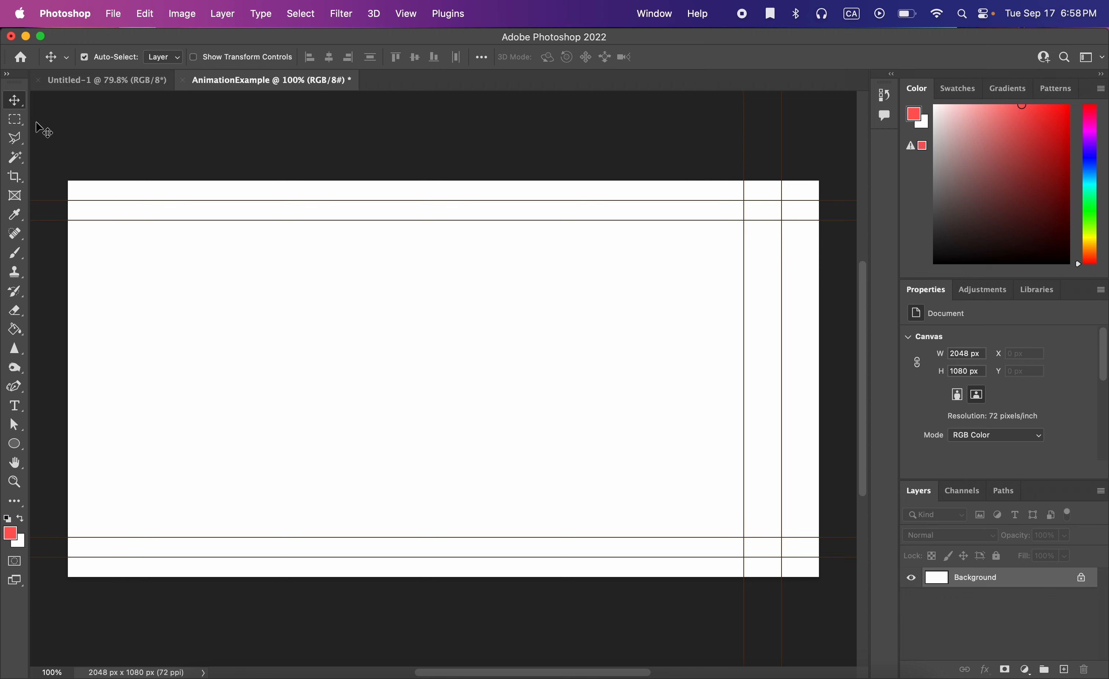
Paint a looping test stroke with the Brush tool and undo it.
left_click(16, 254)
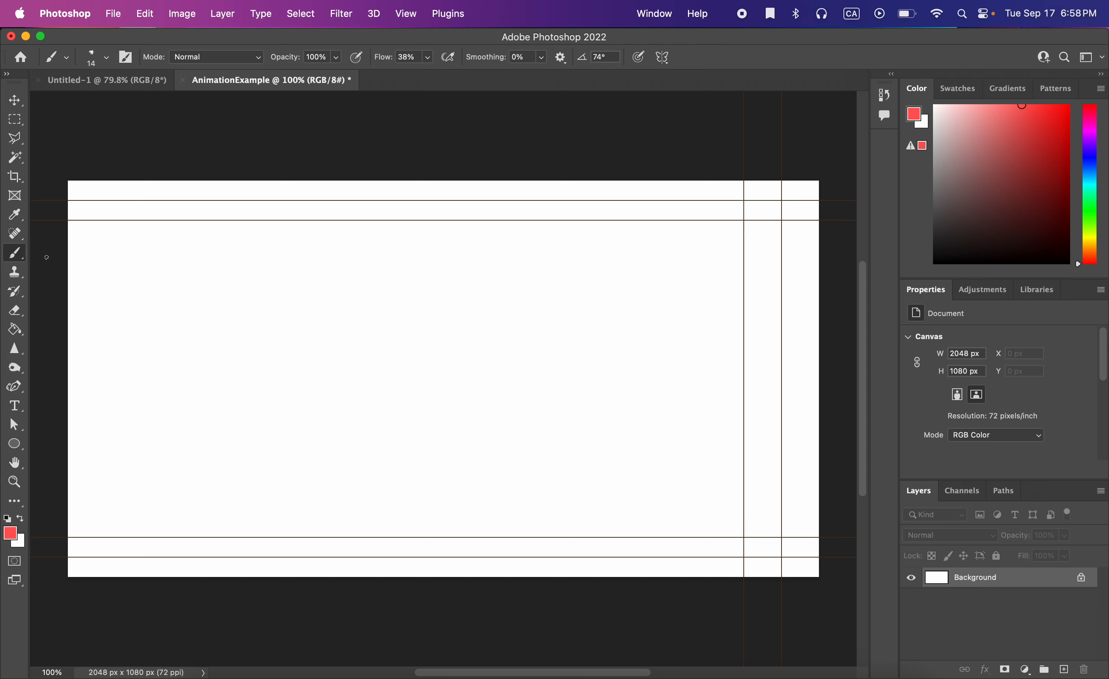
mouse_move(149, 311)
left_mouse_down()
mouse_move(243, 273)
mouse_move(446, 365)
left_mouse_up()
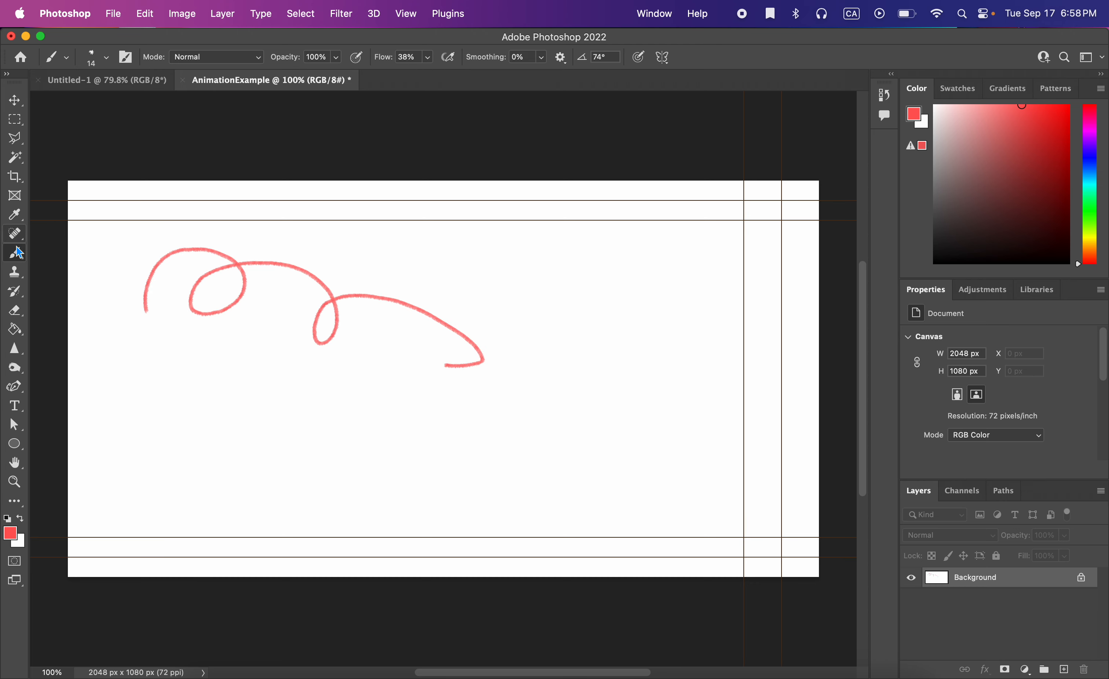
key("super+z")
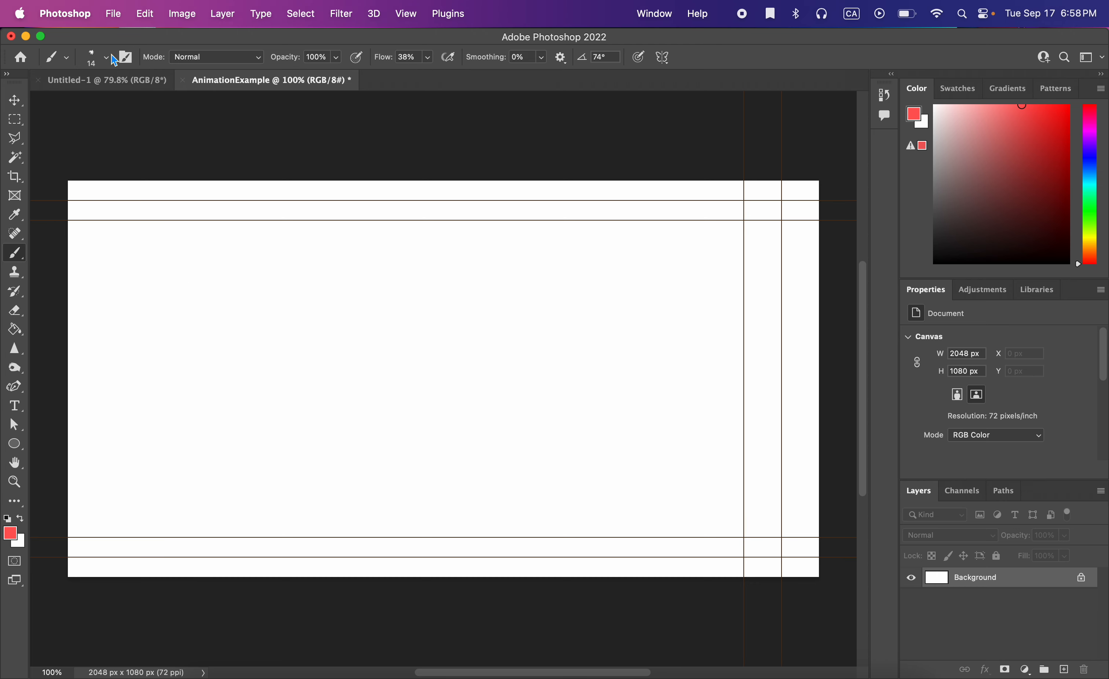
Switch the workspace to Motion.
left_click(106, 58)
left_click(106, 58)
left_click(654, 15)
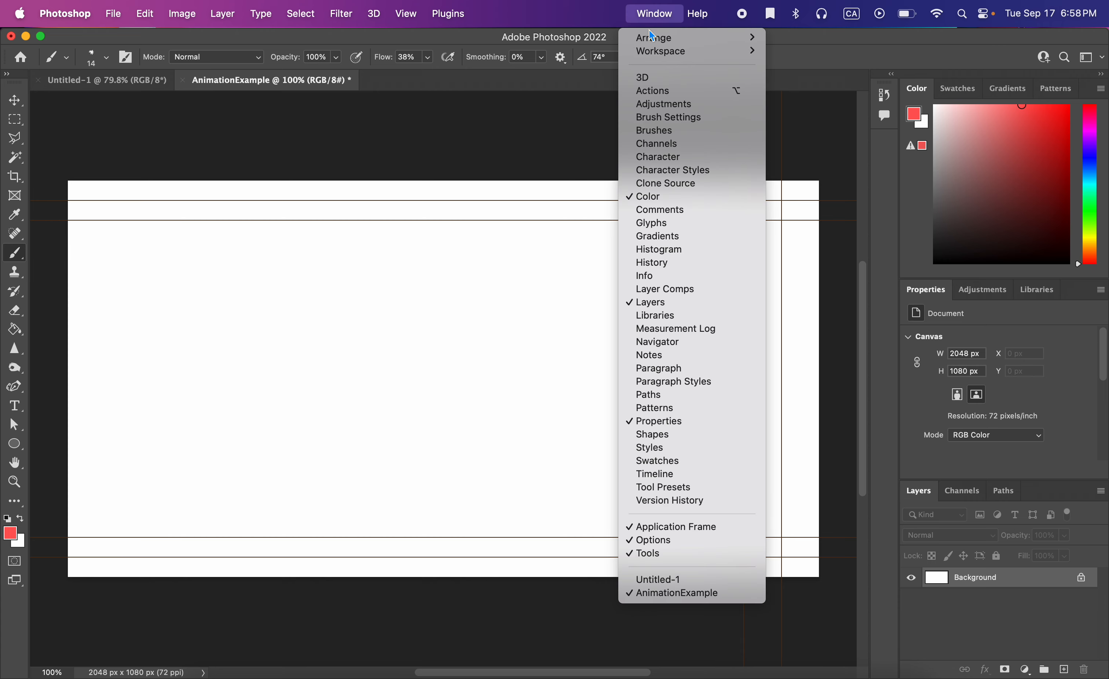
mouse_move(657, 55)
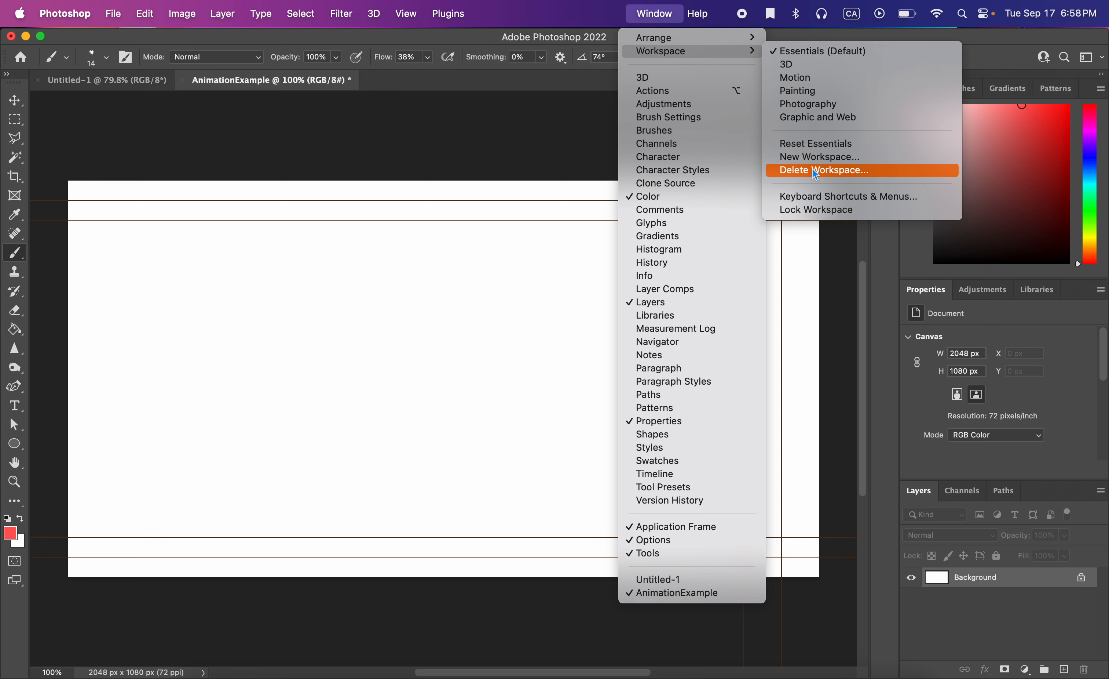
left_click(825, 77)
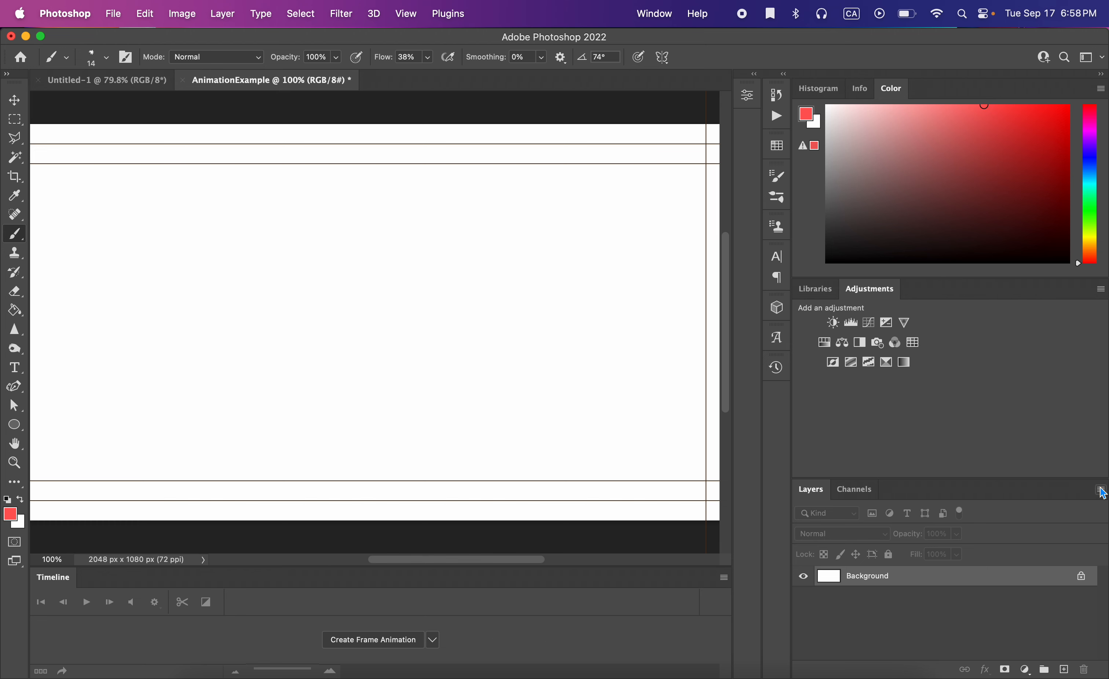
Add a new empty layer above the background.
left_click(1100, 488)
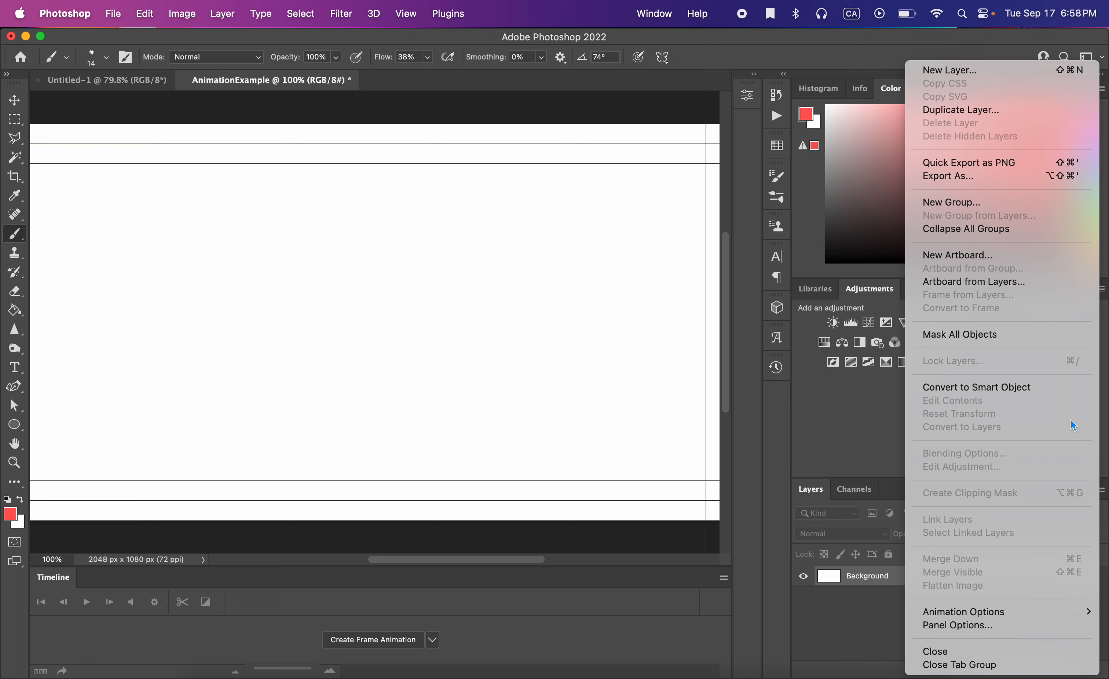
left_click(969, 70)
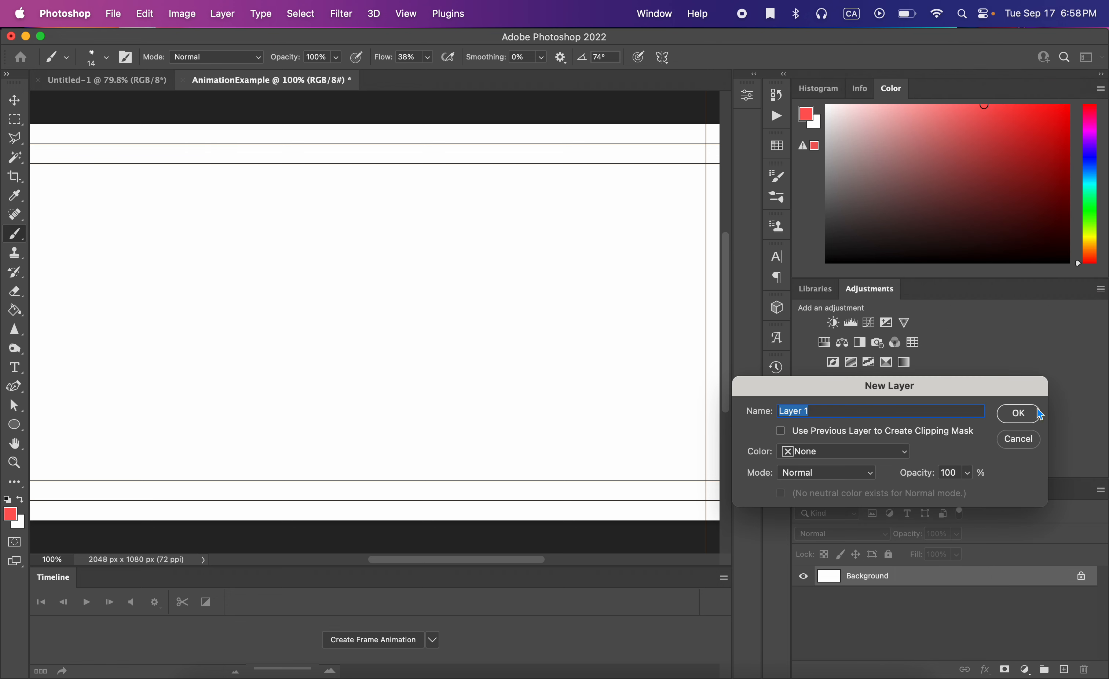
left_click(1018, 414)
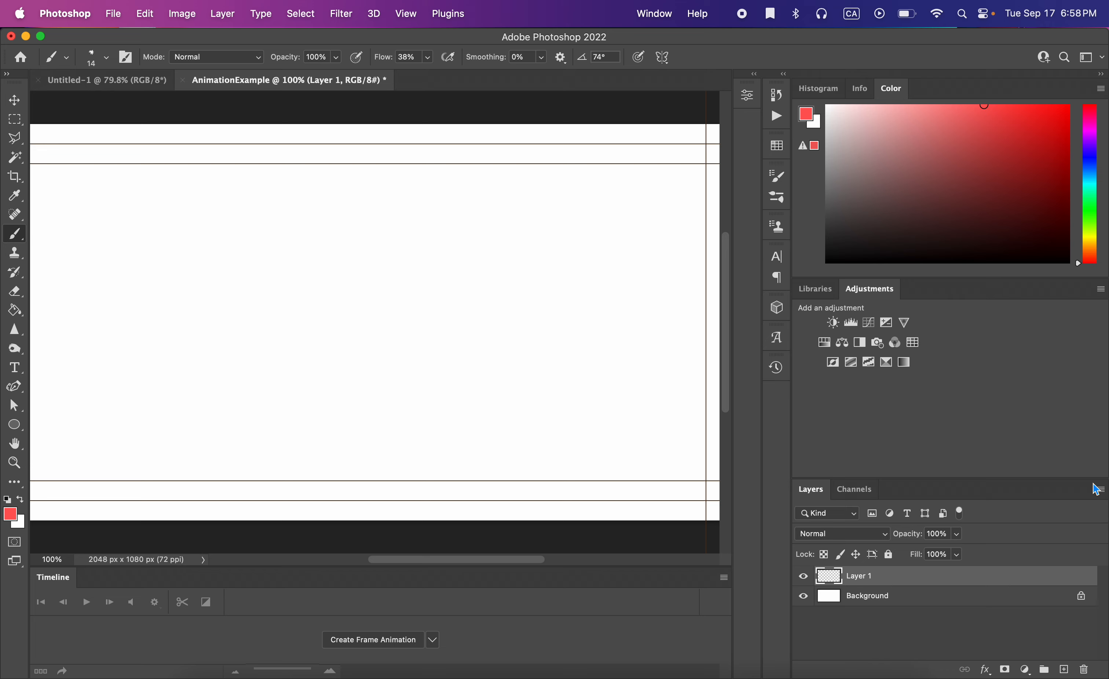
left_click(1097, 488)
left_click(967, 73)
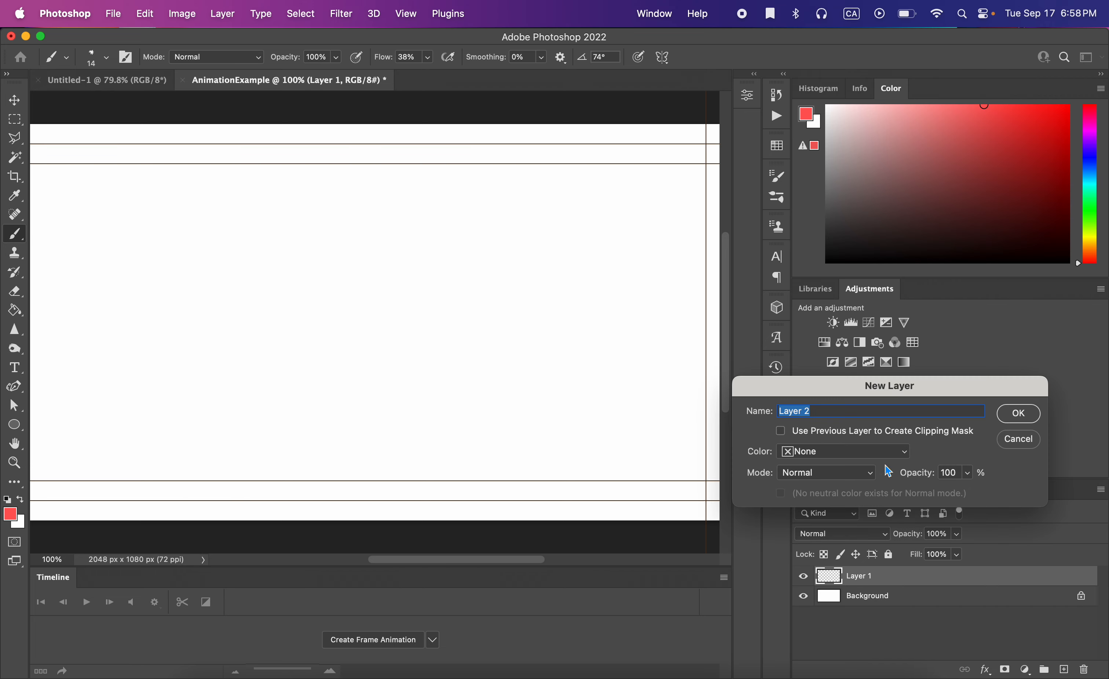
left_click(1030, 441)
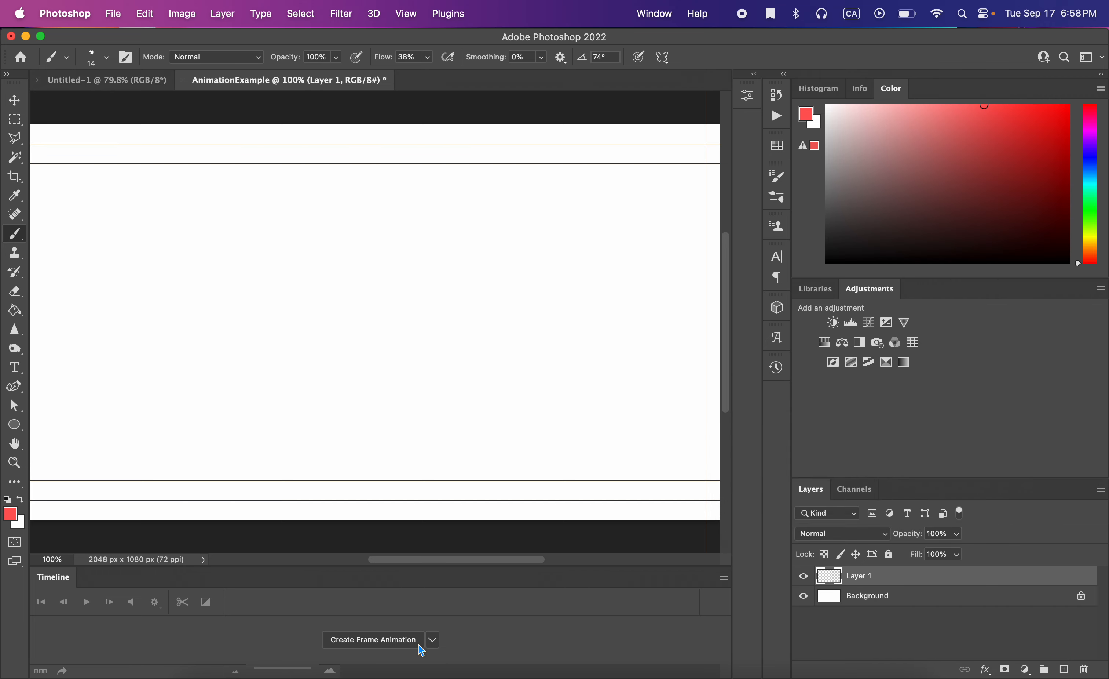
Create a frame animation in the Timeline.
left_click(432, 643)
left_click(410, 653)
left_click(399, 642)
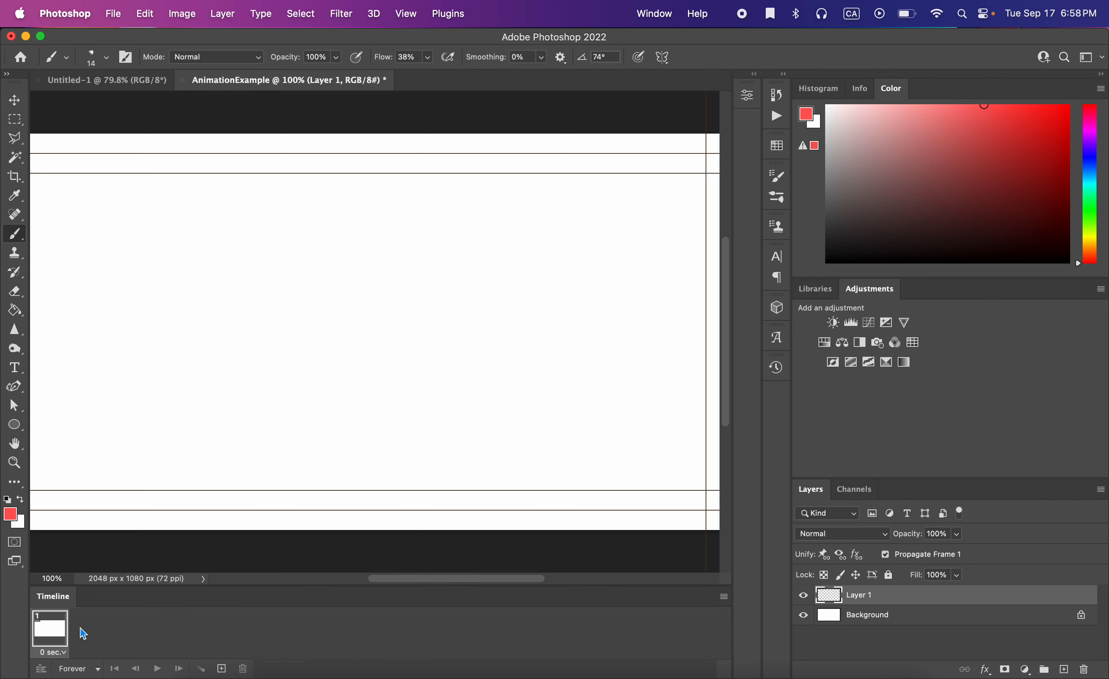
Paint a looping stroke on Layer 1, then add a second frame and hide Layer 1 in it.
mouse_move(183, 242)
left_mouse_down()
mouse_move(234, 289)
mouse_move(386, 297)
mouse_move(497, 262)
left_mouse_up()
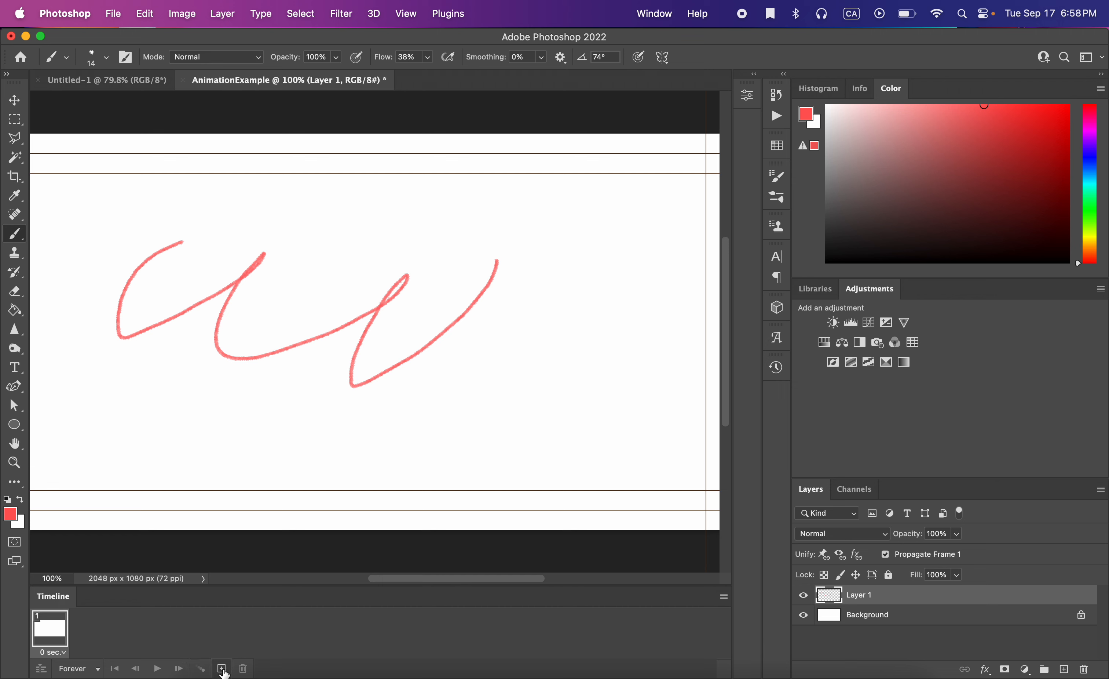
left_click(222, 668)
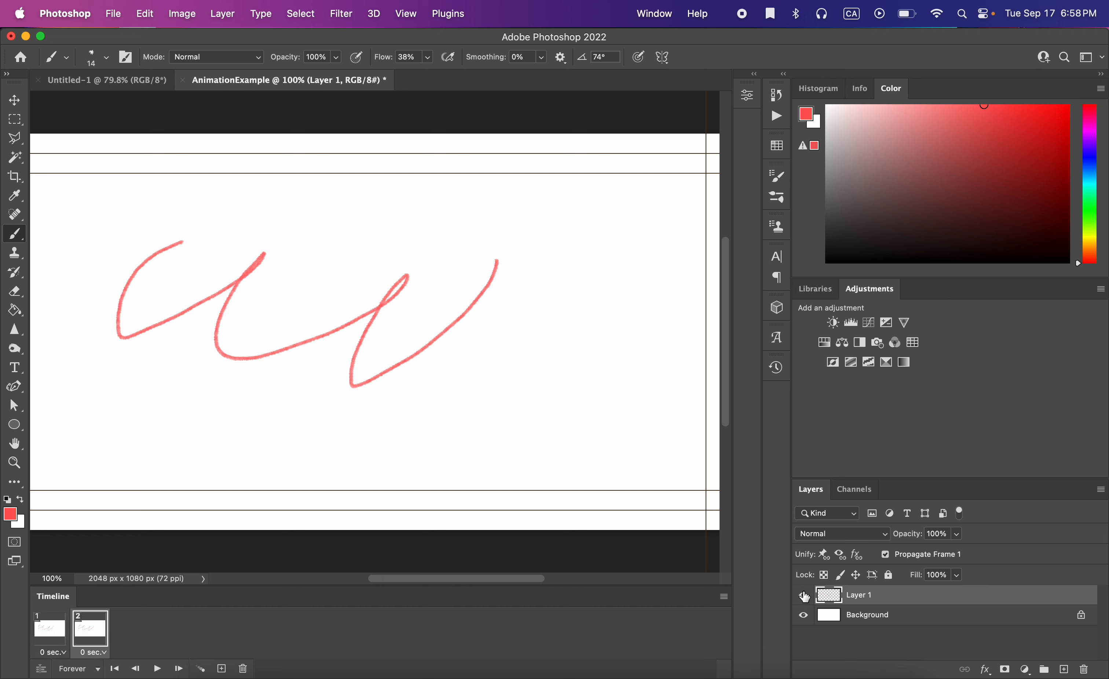
left_click(803, 595)
Add a new layer and paint a zigzag stroke on it for the second frame.
left_click(1100, 488)
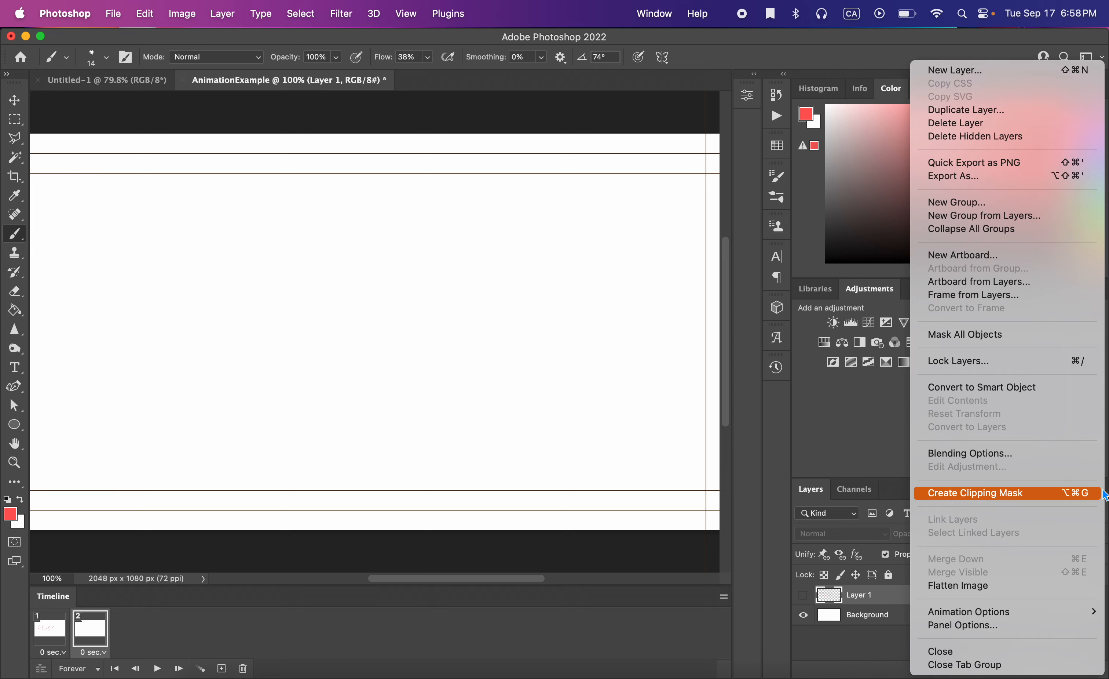
left_click(942, 70)
key("Return")
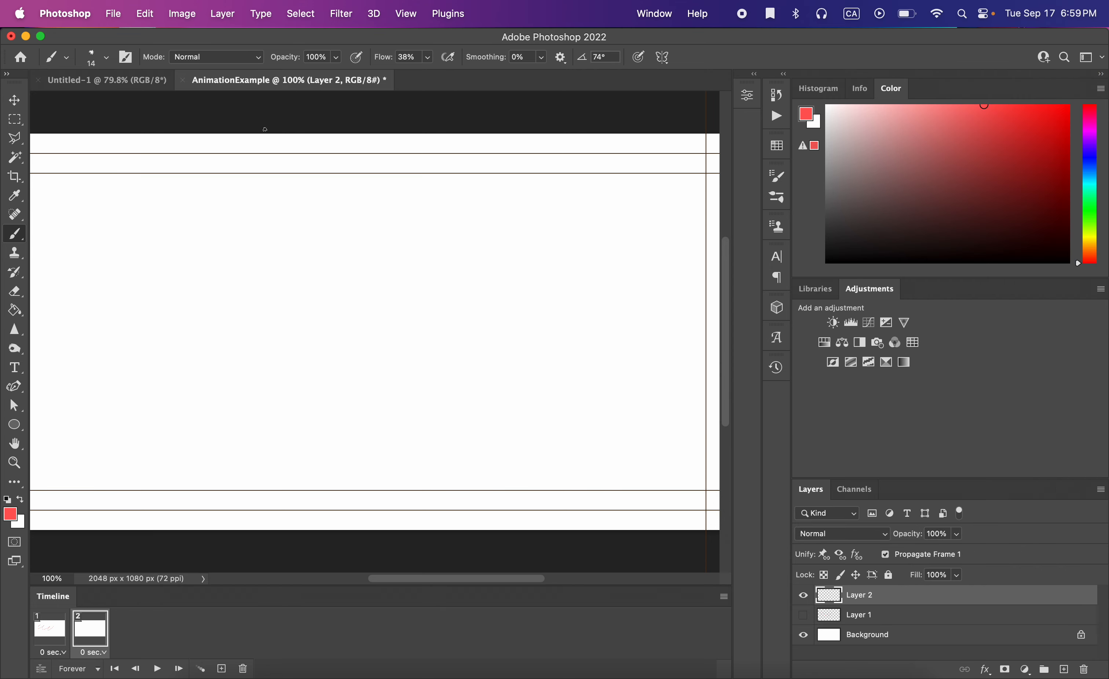
mouse_move(258, 235)
left_mouse_down()
mouse_move(366, 241)
mouse_move(437, 358)
left_mouse_up()
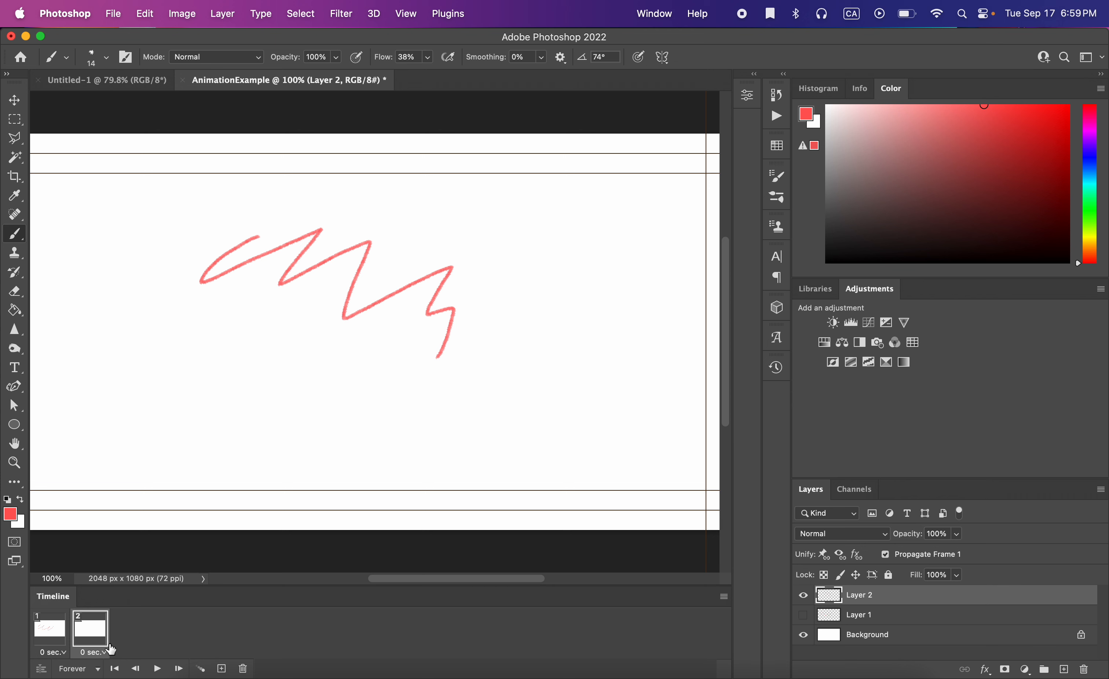
Set layer visibility per frame so frame 1 shows only Layer 1 and frame 2 shows only Layer 2.
left_click(62, 640)
left_click(804, 615)
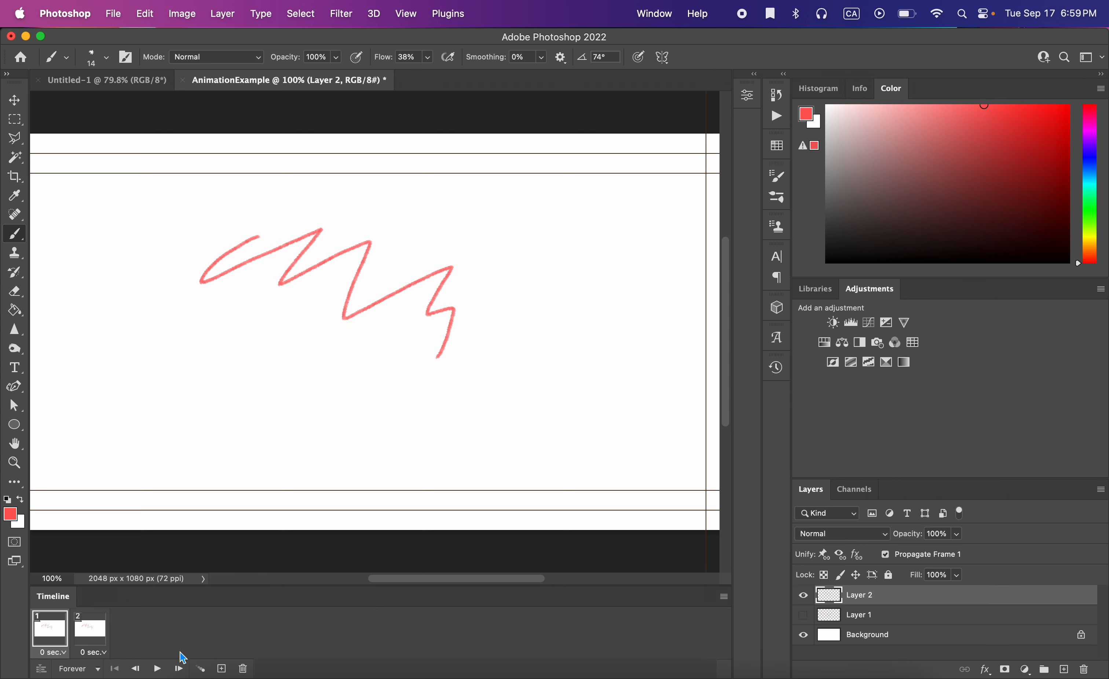
left_click(91, 631)
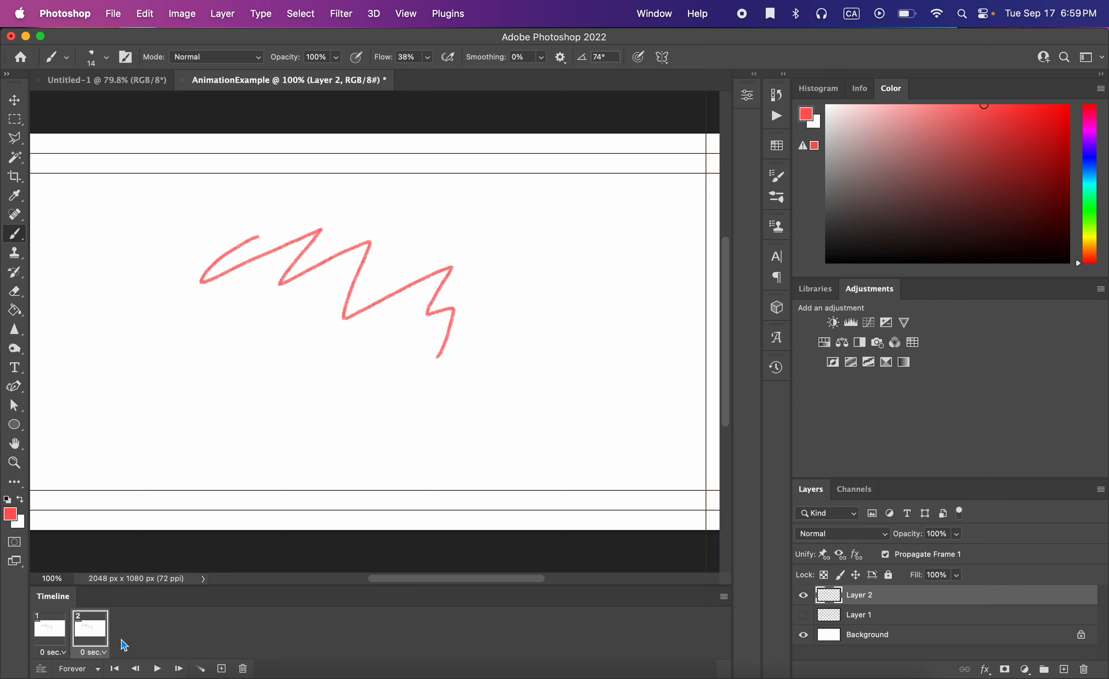
left_click(50, 631)
left_click(804, 615)
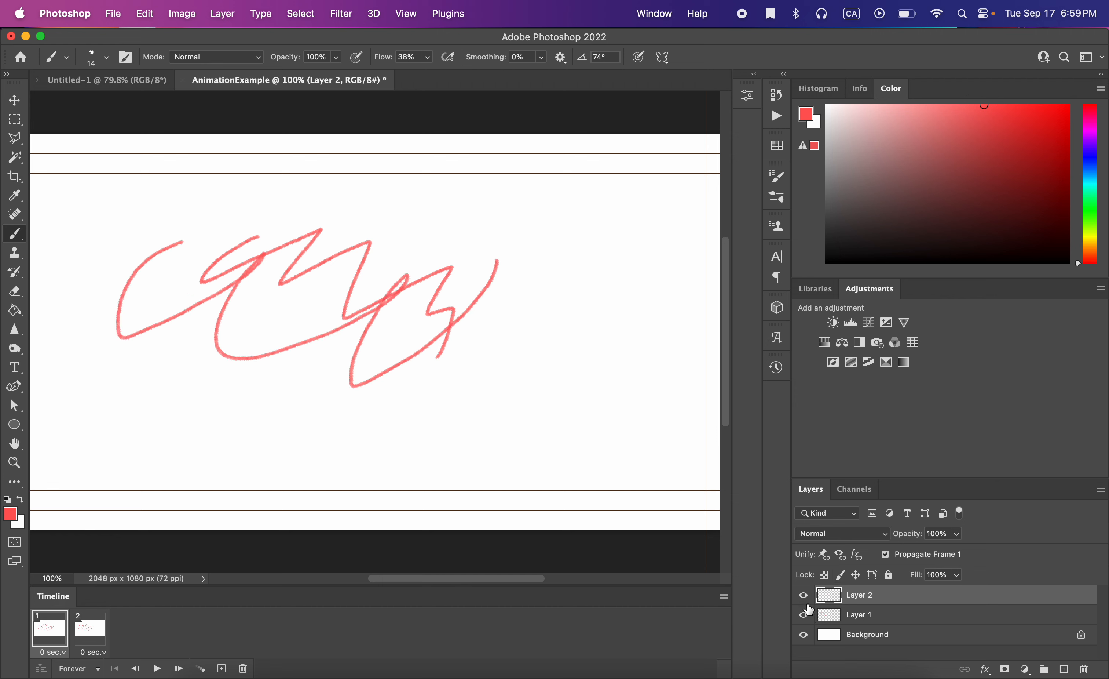
left_click(803, 595)
left_click(91, 629)
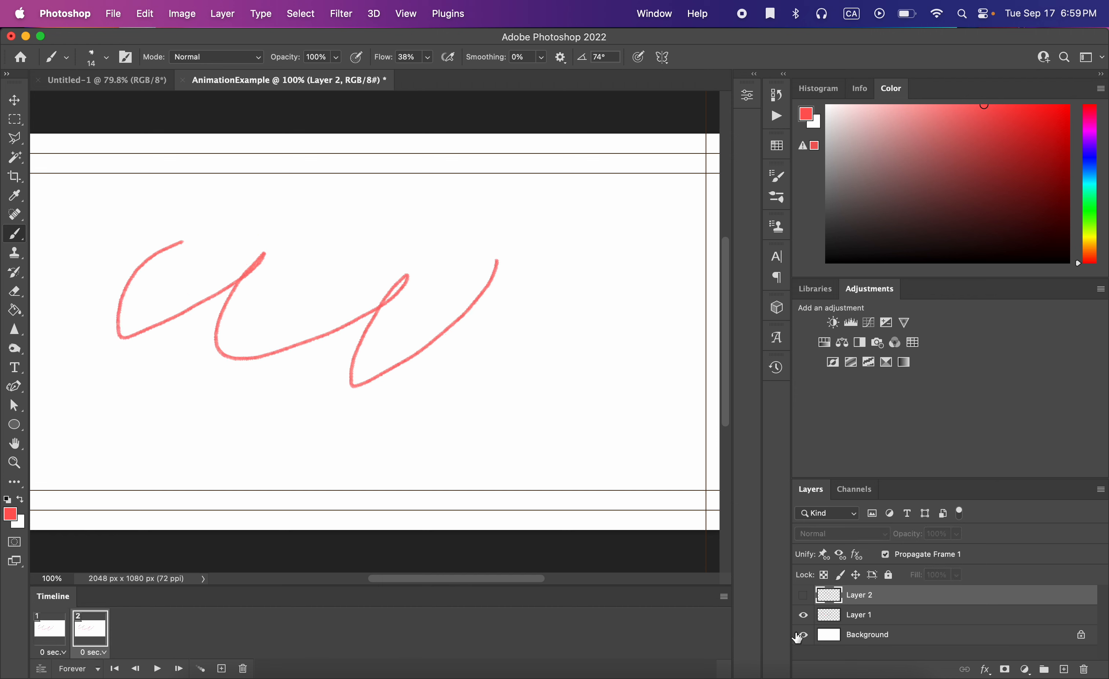
left_click(804, 615)
left_click(804, 595)
Switch between frames 1 and 2 to check each frame's drawing.
left_click(62, 627)
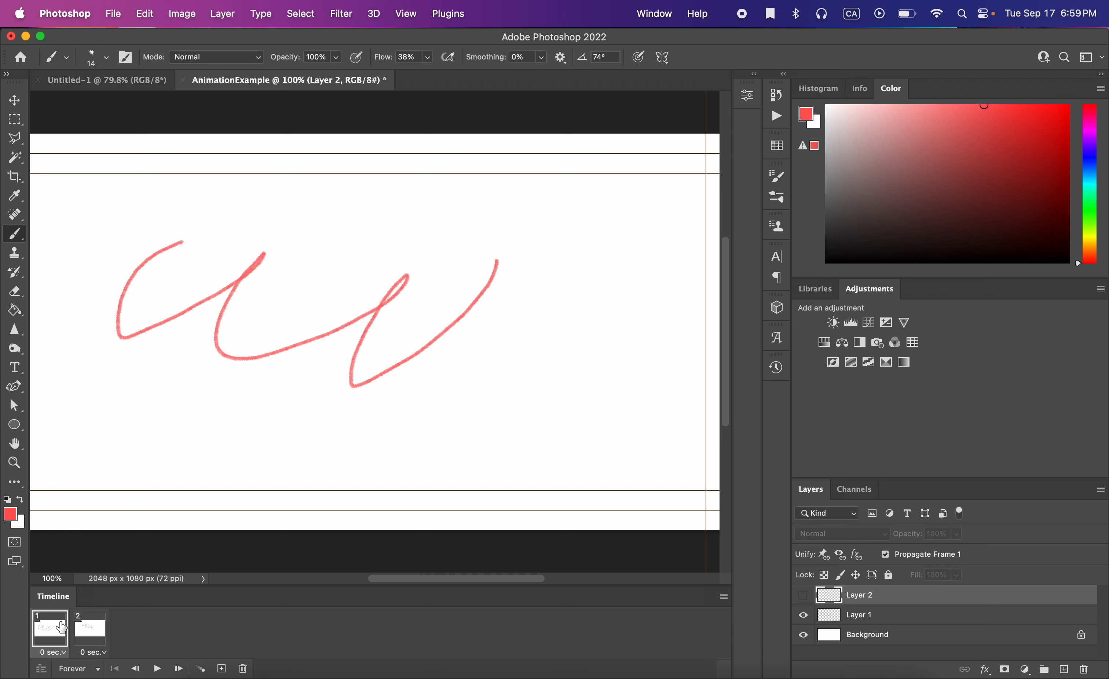
left_click(91, 628)
left_click(59, 634)
left_click(88, 630)
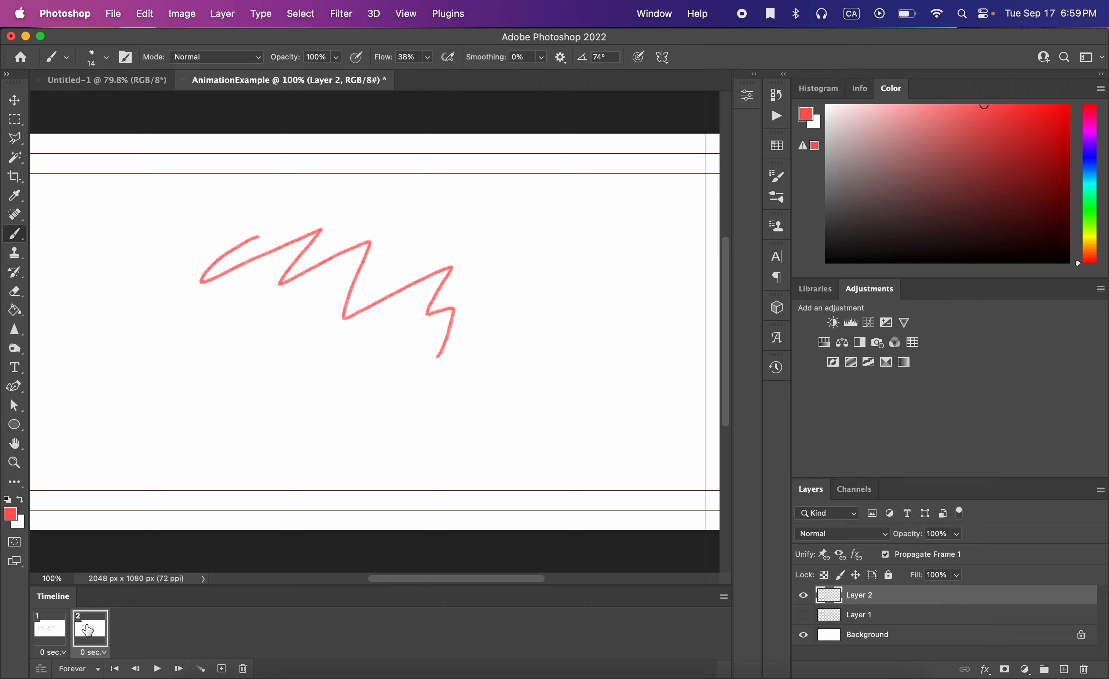
left_click(48, 634)
left_click(98, 630)
Add a third frame to the timeline and hide Layer 2 in it.
left_click(723, 598)
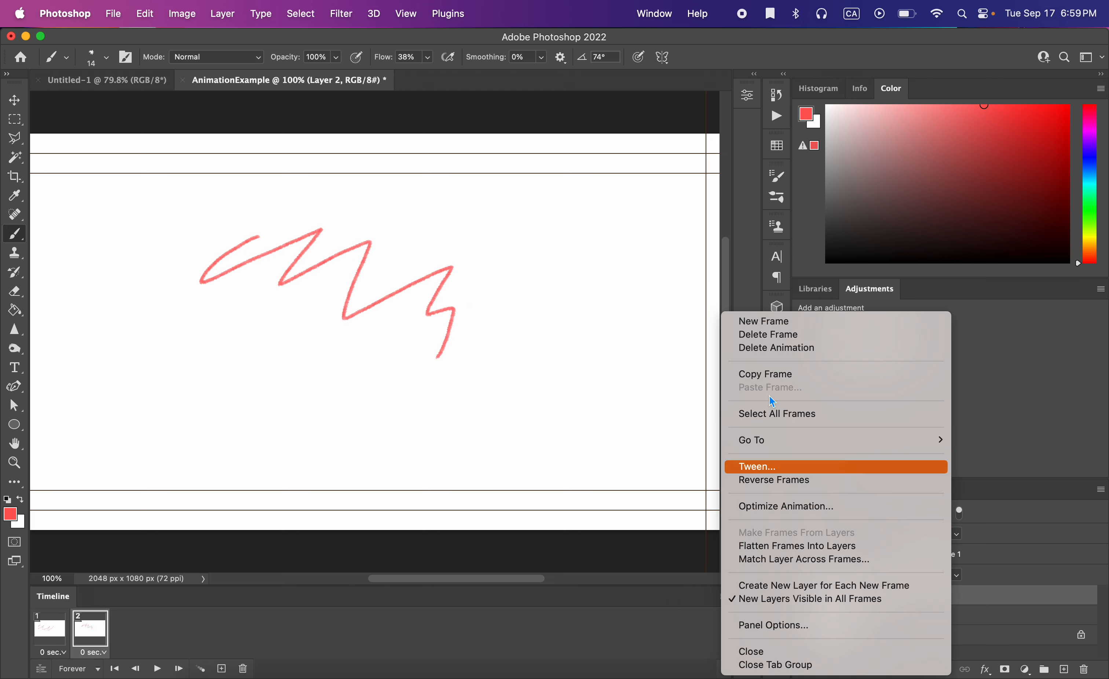
left_click(798, 326)
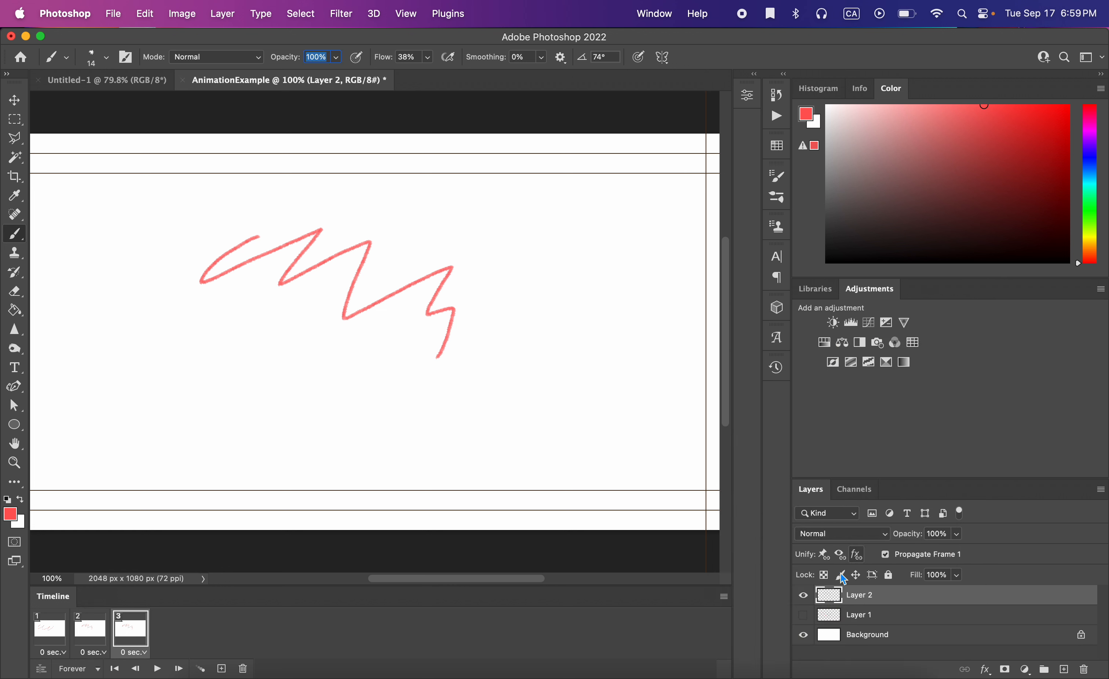
left_click(803, 595)
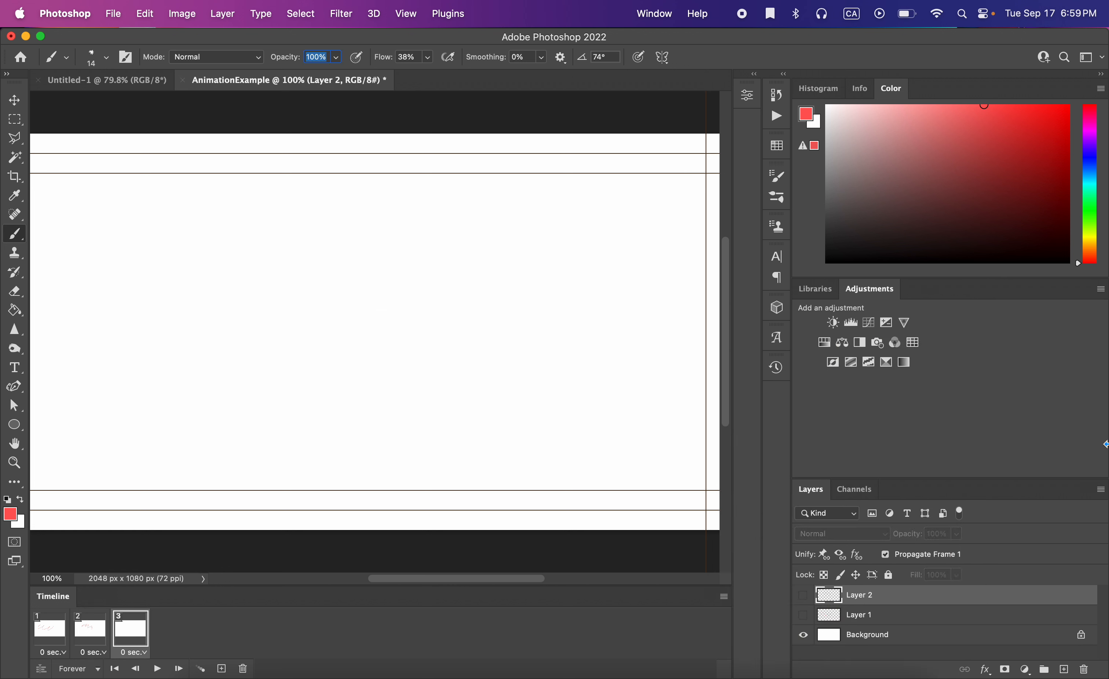
Create a new layer and paint a curled arc stroke on it for the third frame.
left_click(1101, 490)
left_click(976, 71)
key("Return")
mouse_move(438, 358)
left_mouse_down()
mouse_move(508, 362)
mouse_move(495, 353)
left_mouse_up()
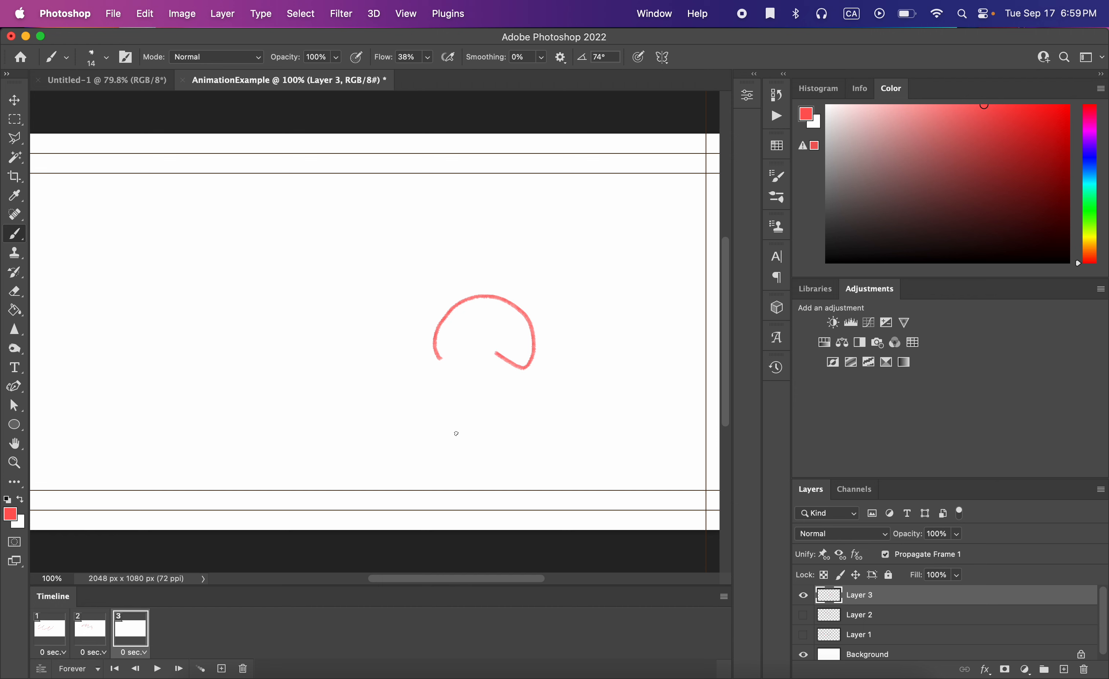
Preview the animation playback, then hide Layer 3 in frame 1.
left_click(159, 668)
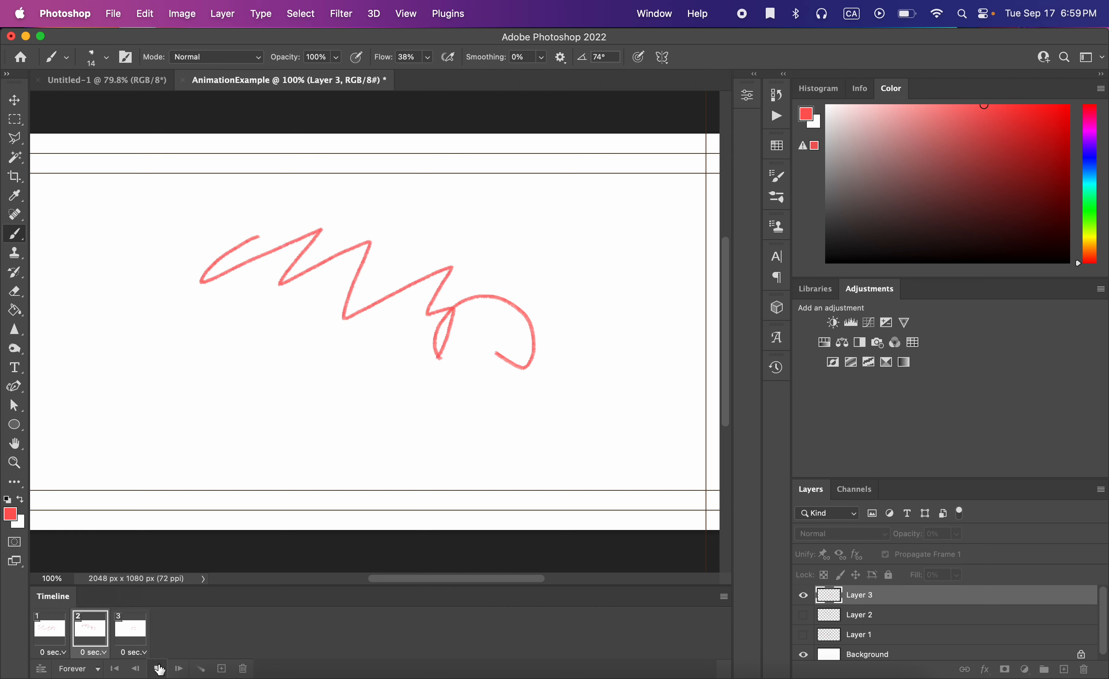
left_click(159, 668)
left_click(53, 639)
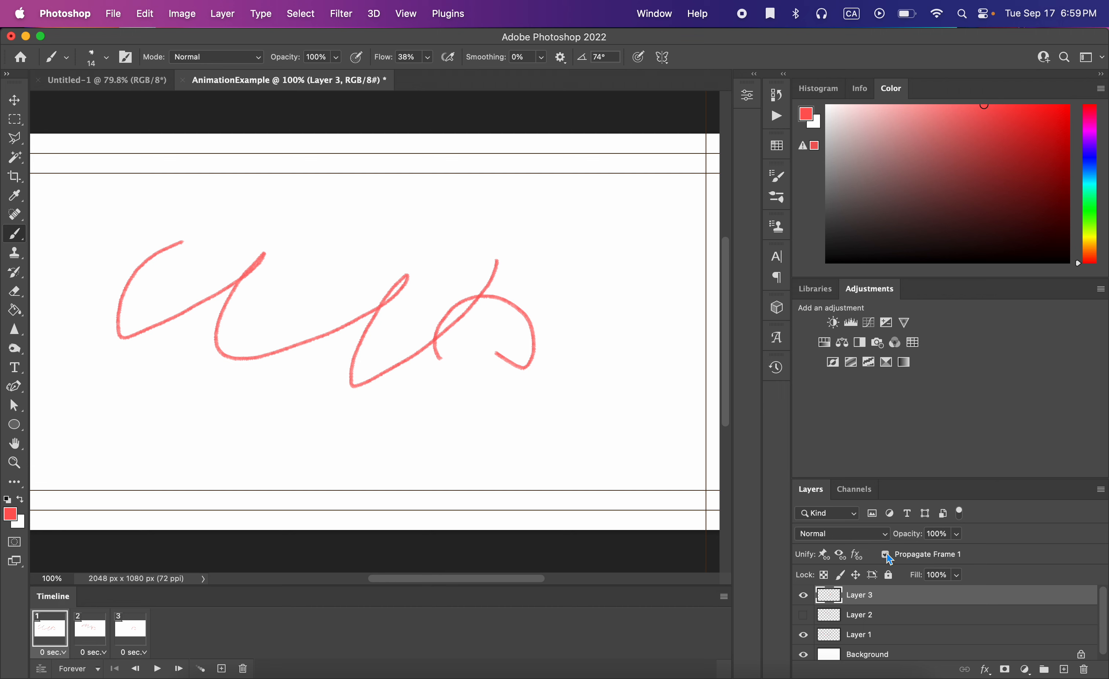
left_click(803, 595)
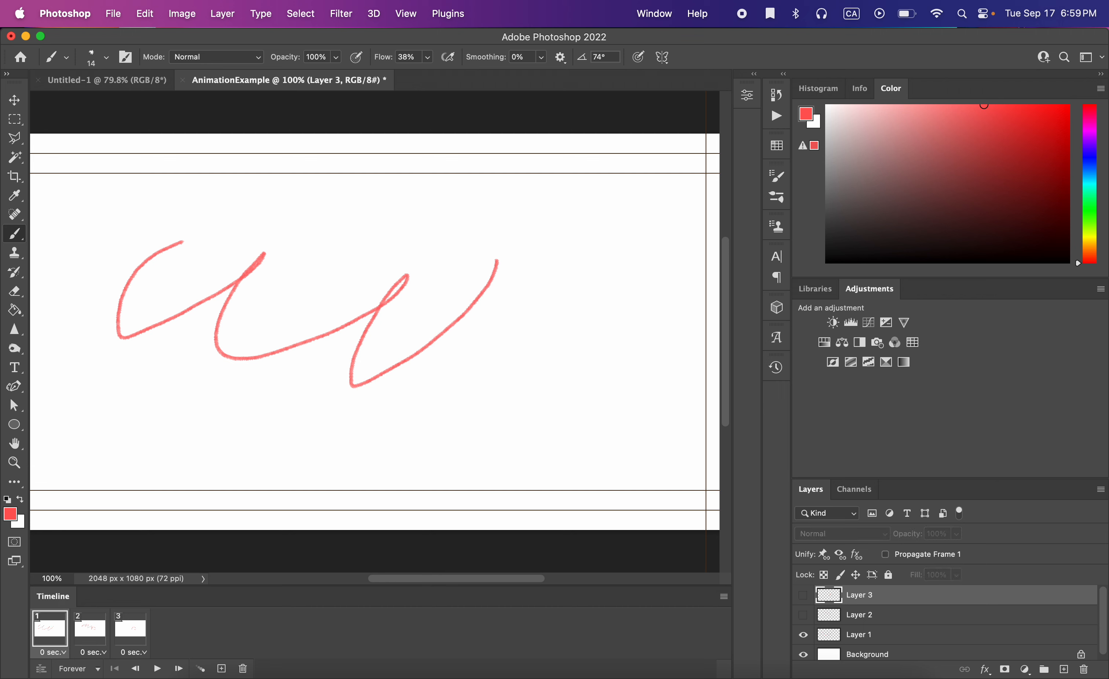
Turn Propagate Frame 1 back on and hide Layer 3 in frame 2.
left_click(137, 633)
left_click(93, 637)
left_click(51, 637)
left_click(885, 555)
left_click(98, 629)
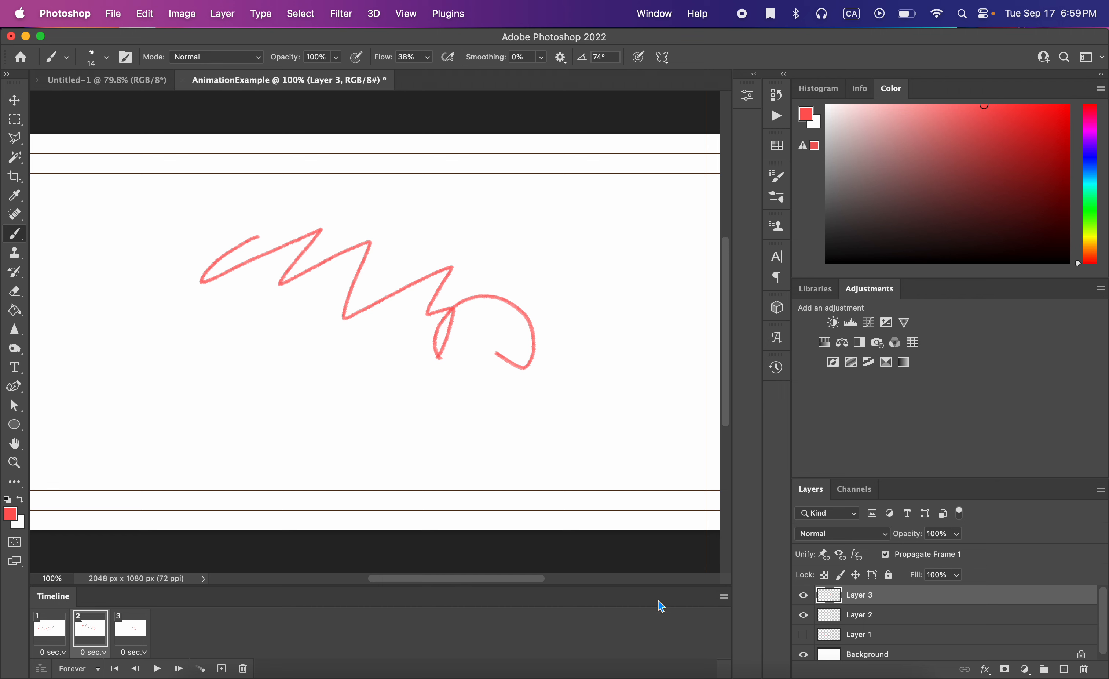
left_click(803, 595)
Step through frames 1 to 3 to check which drawing each frame shows.
left_click(132, 642)
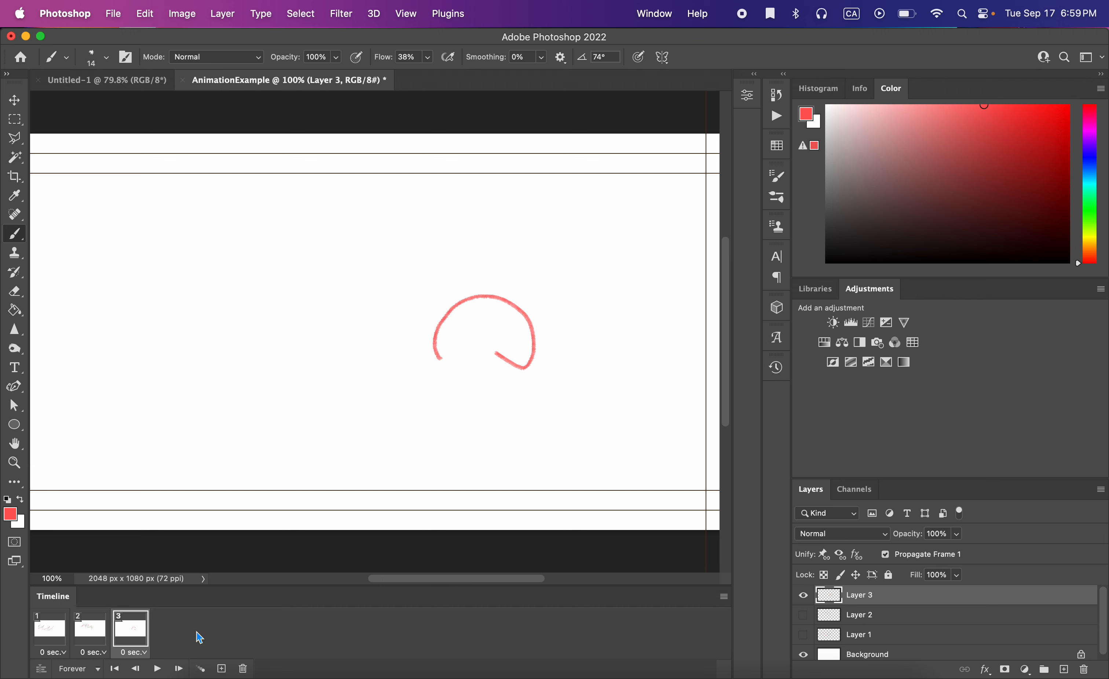
left_click(59, 628)
left_click(91, 629)
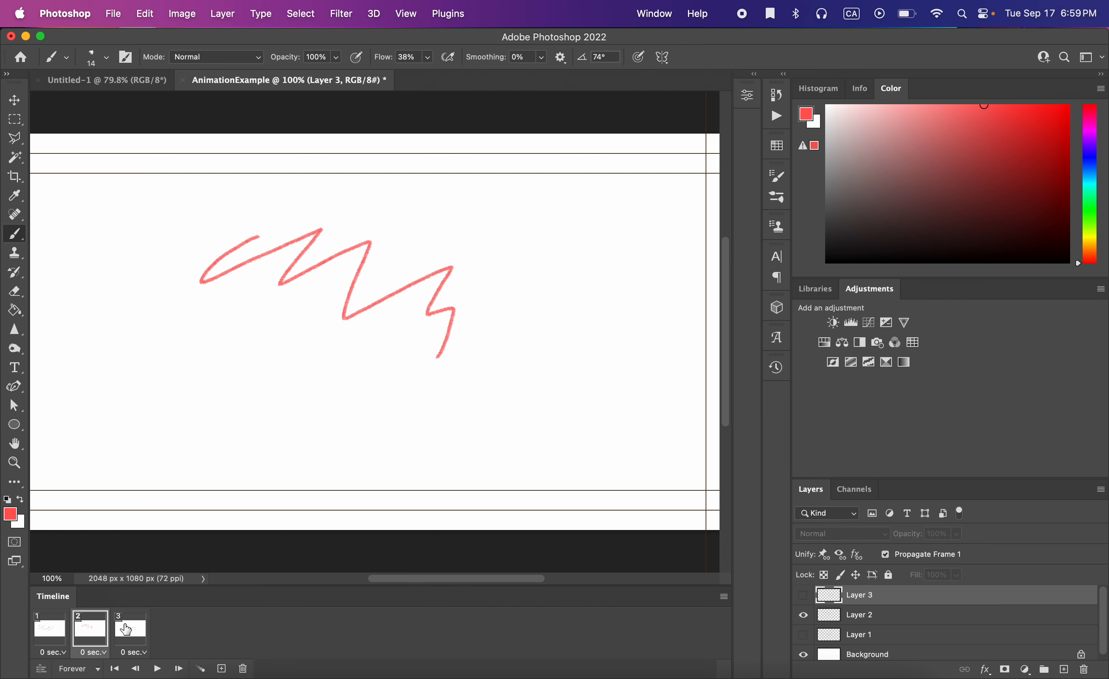
left_click(120, 630)
left_click(51, 628)
left_click(99, 628)
left_click(130, 630)
left_click(59, 628)
left_click(94, 627)
left_click(129, 629)
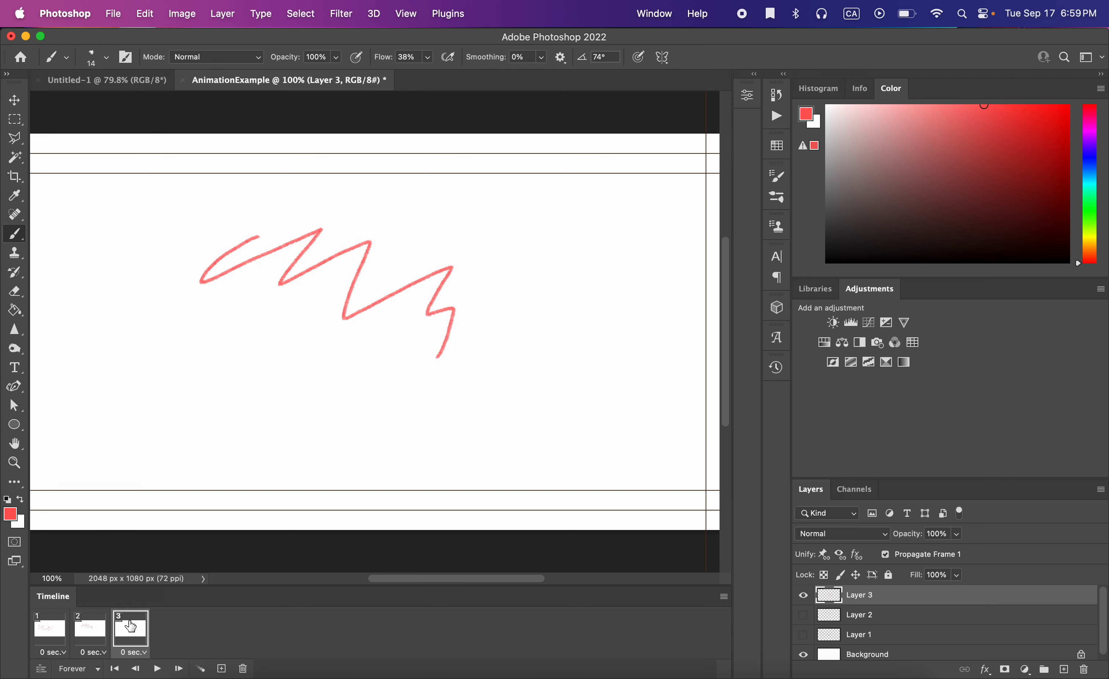
left_click(42, 632)
Play the animation and set the delay of frames 3, 2 and 1 to 1 second each.
left_click(157, 668)
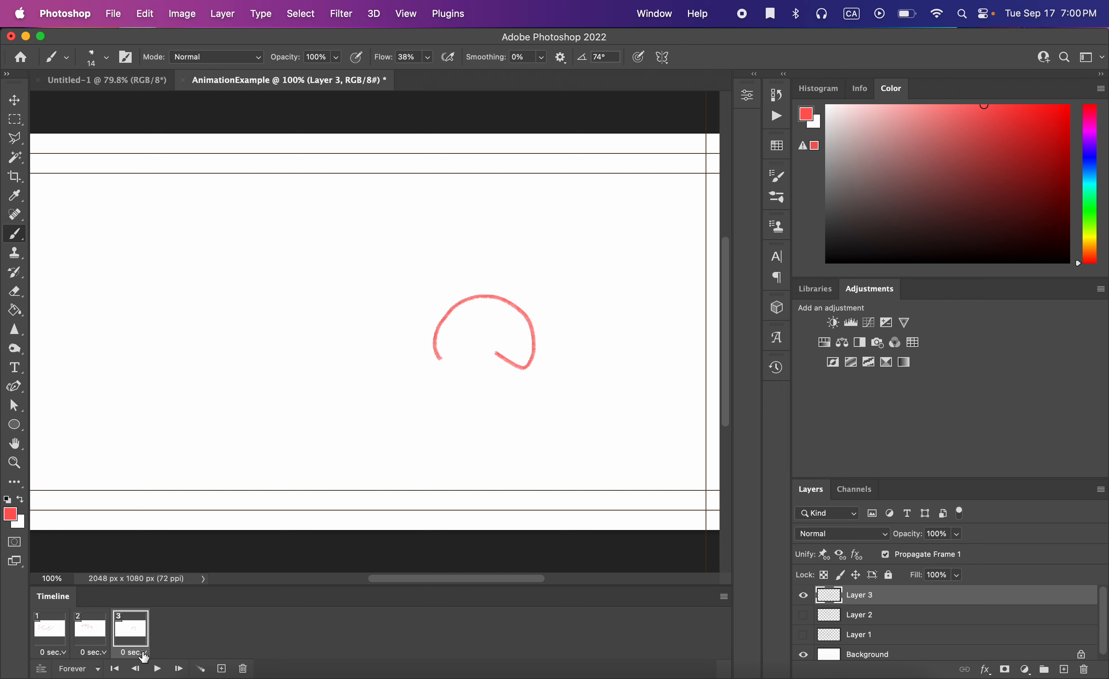
left_click(143, 654)
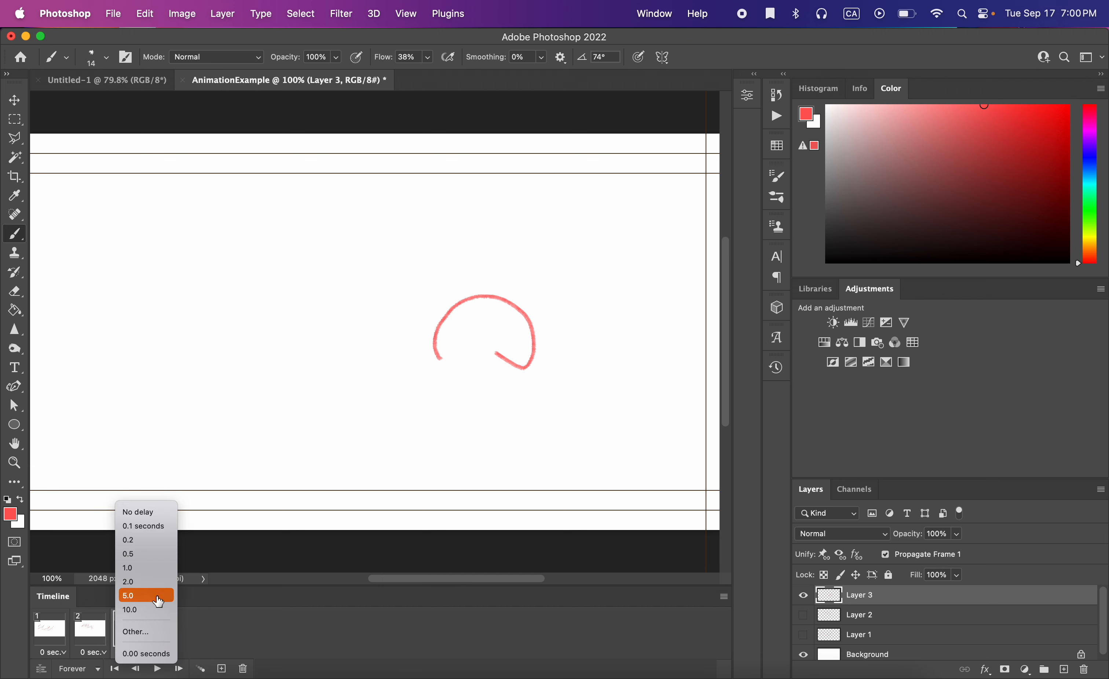
left_click(156, 571)
left_click(91, 631)
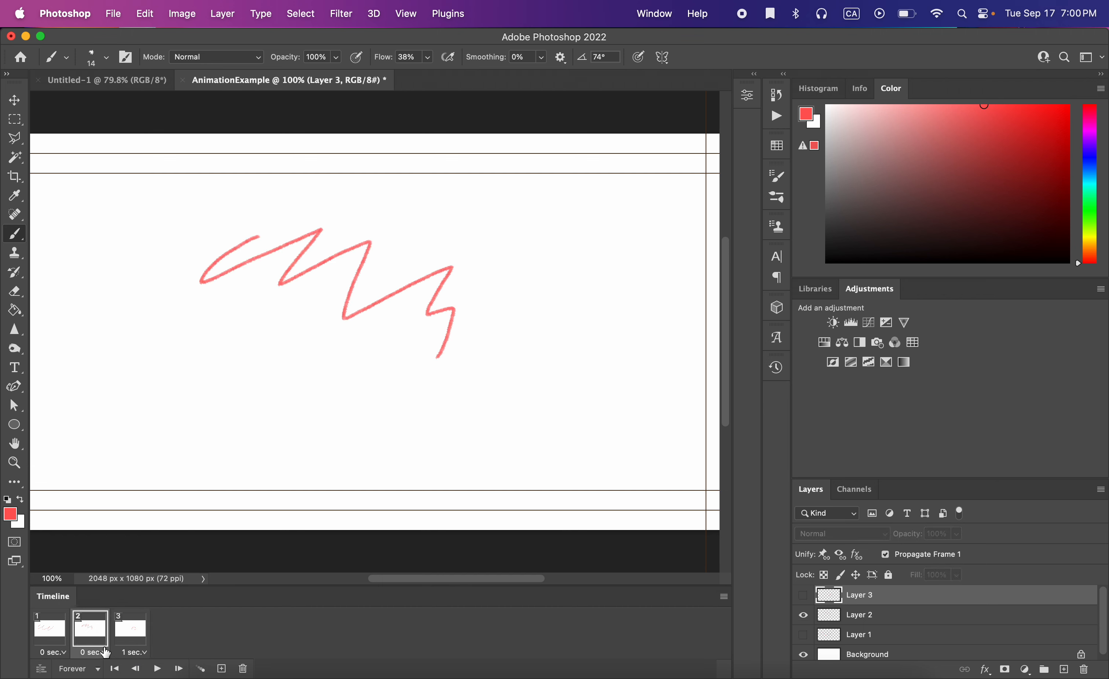
left_click(103, 652)
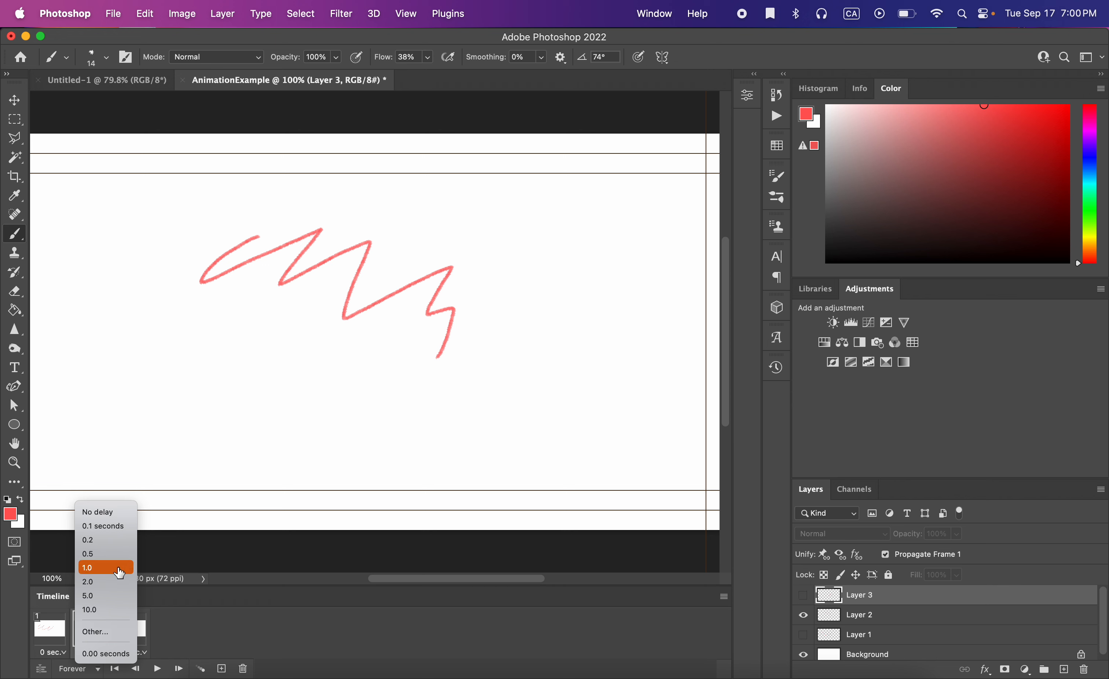
left_click(117, 571)
left_click(67, 652)
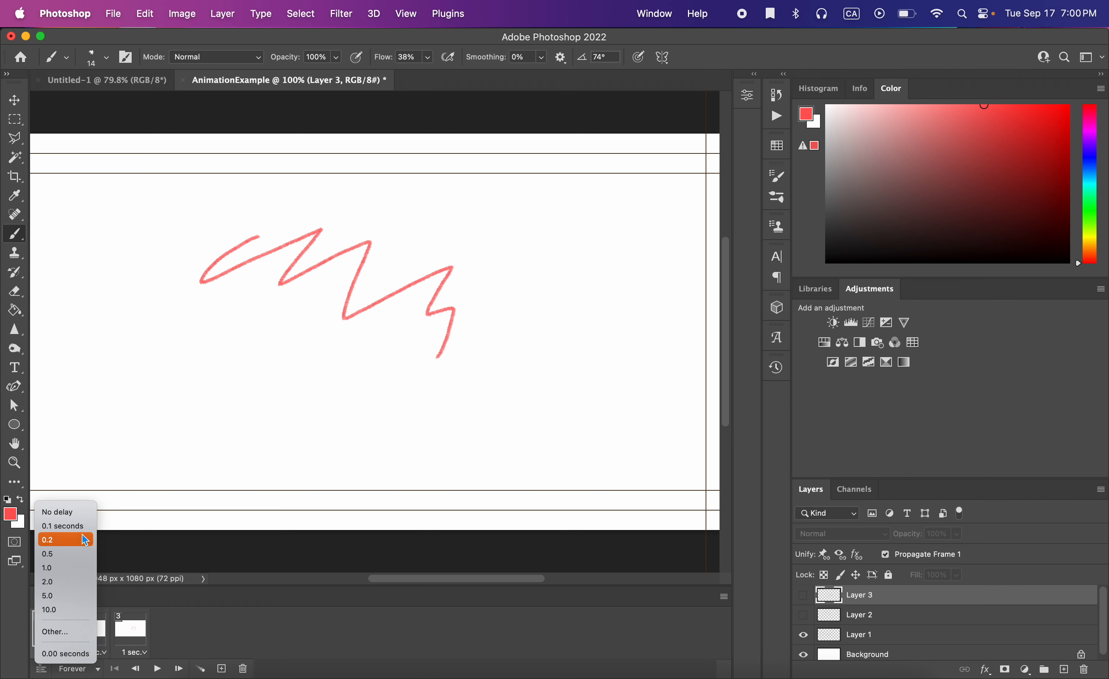
left_click(75, 570)
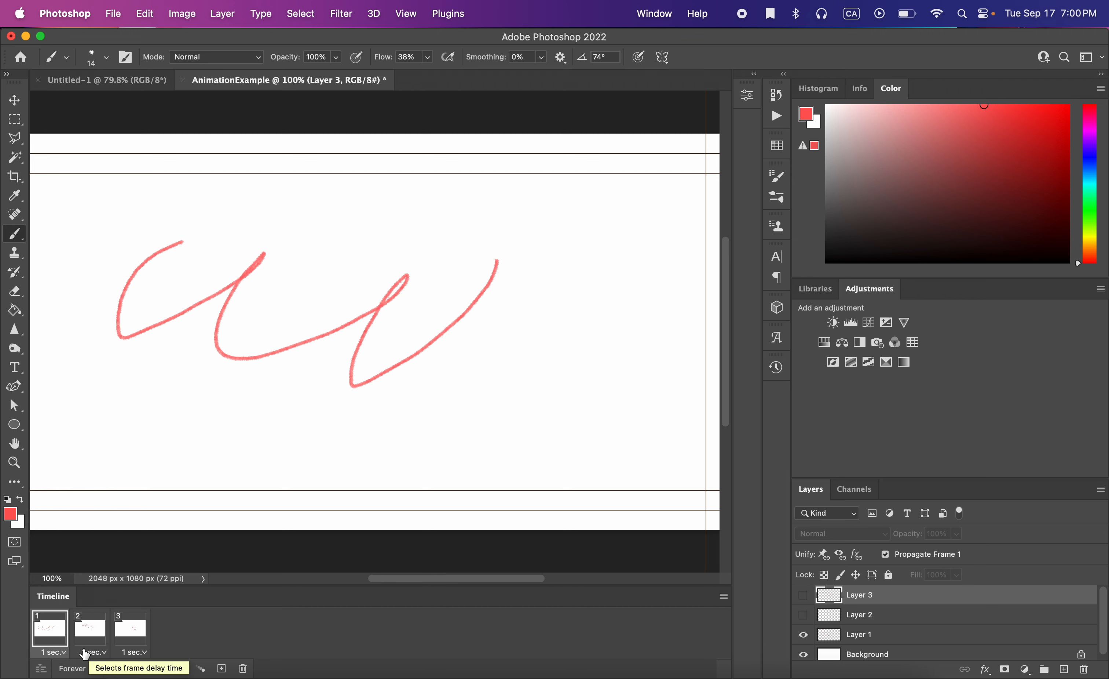
Play and stop the animation to review its timing.
left_click(64, 651)
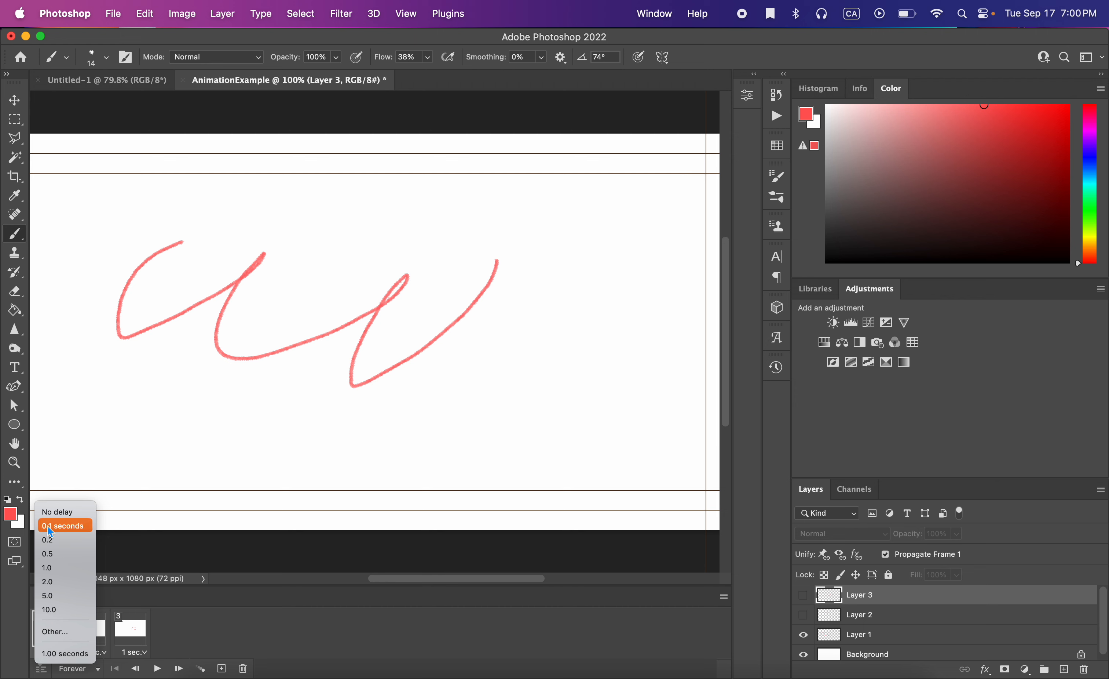
left_click(247, 638)
left_click(155, 669)
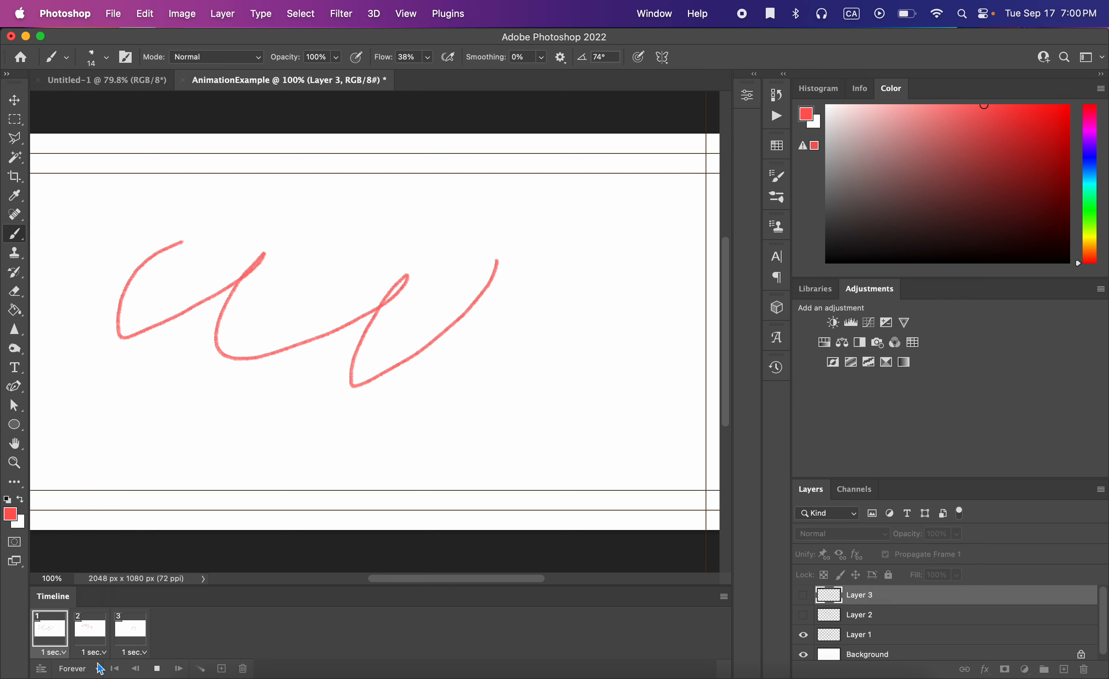
left_click(157, 669)
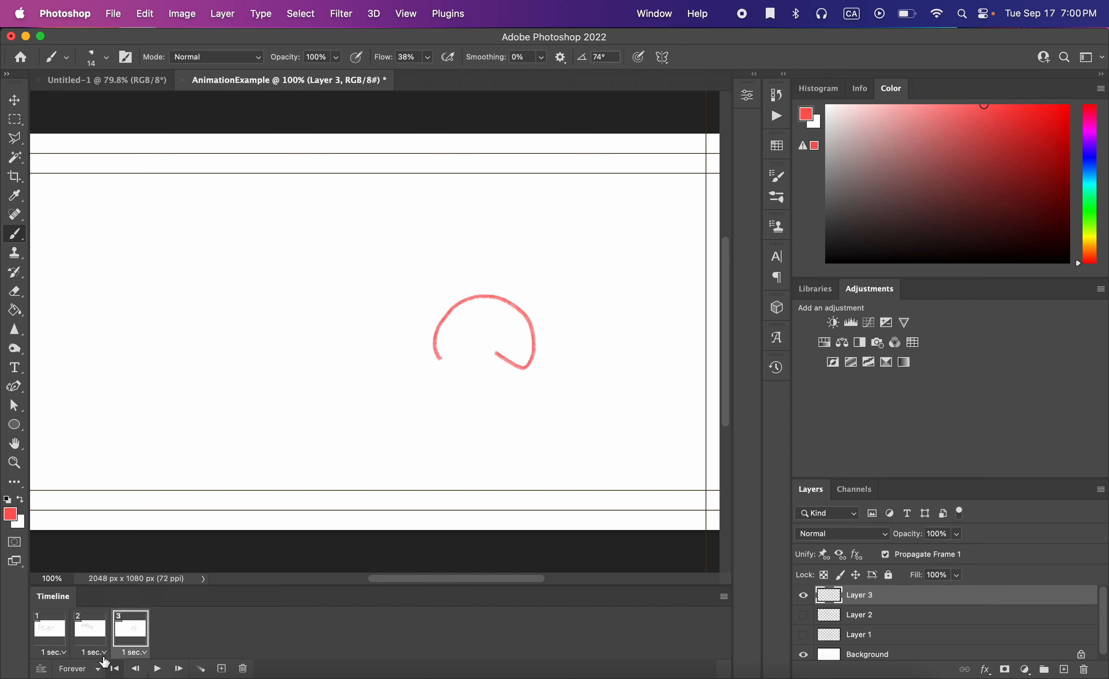
Set the delay of frames 1, 2 and 3 to No delay.
left_click(55, 653)
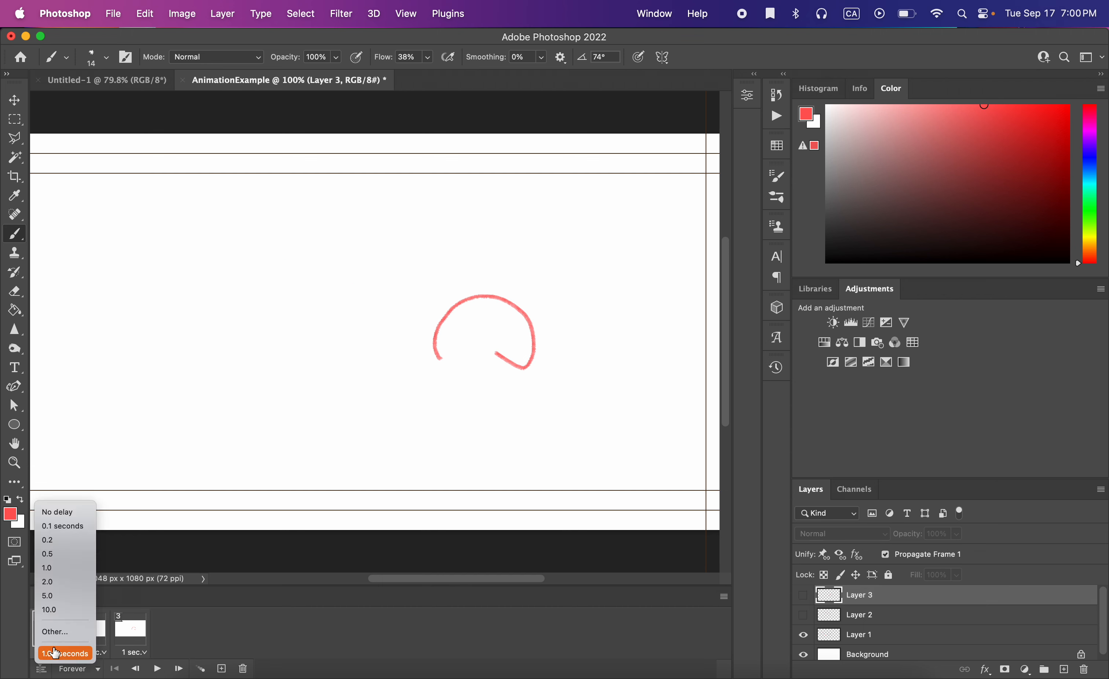
left_click(64, 511)
left_click(96, 654)
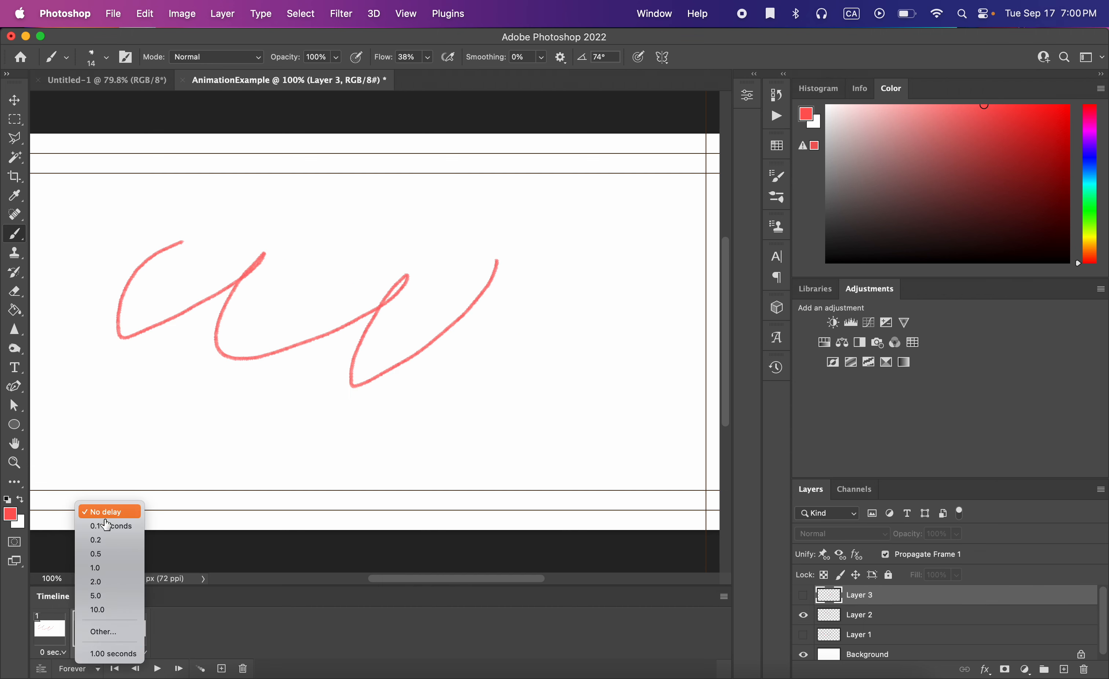
left_click(102, 511)
left_click(130, 652)
left_click(136, 511)
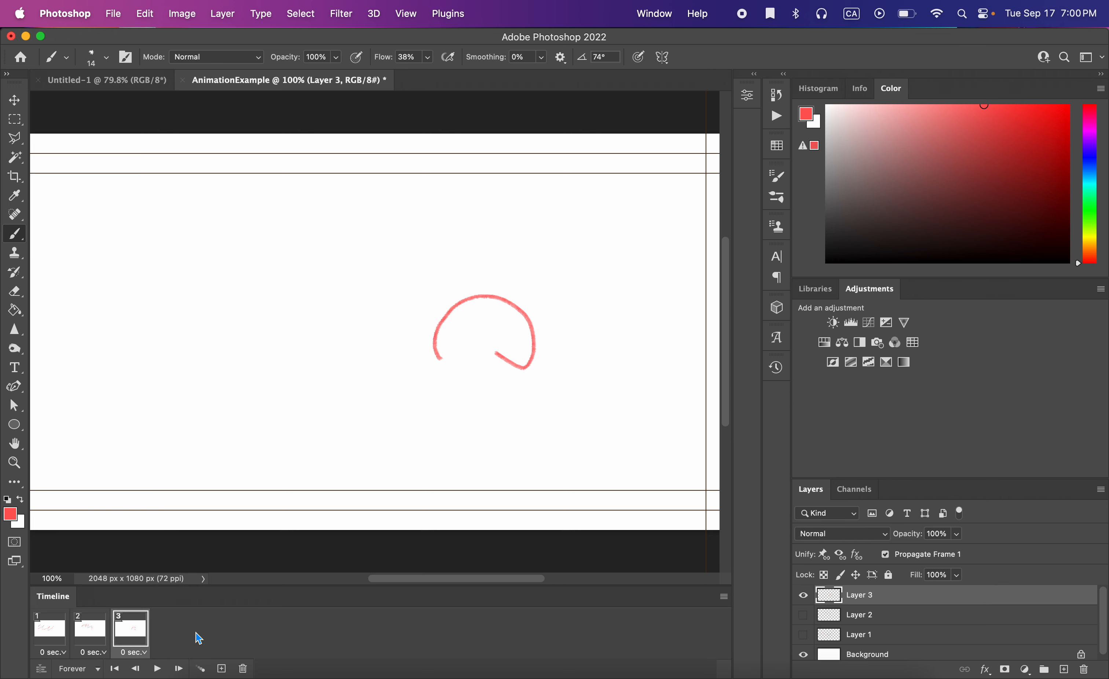
Step through frames 1 to 3 again to check each frame's drawing.
left_click(59, 624)
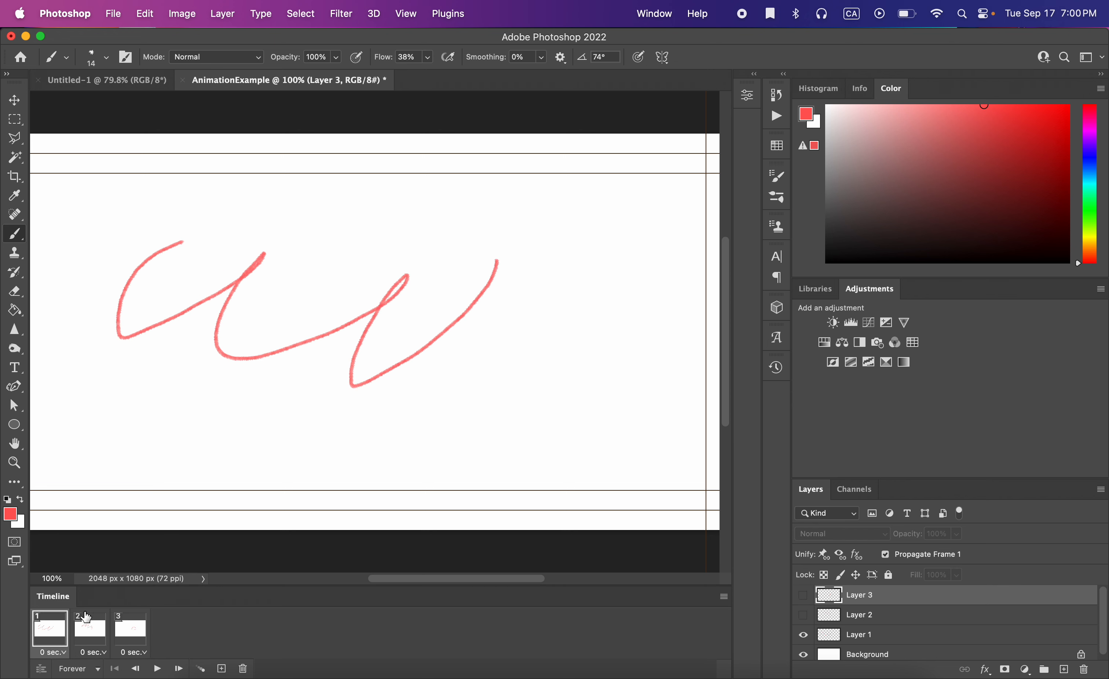
left_click(87, 621)
left_click(127, 630)
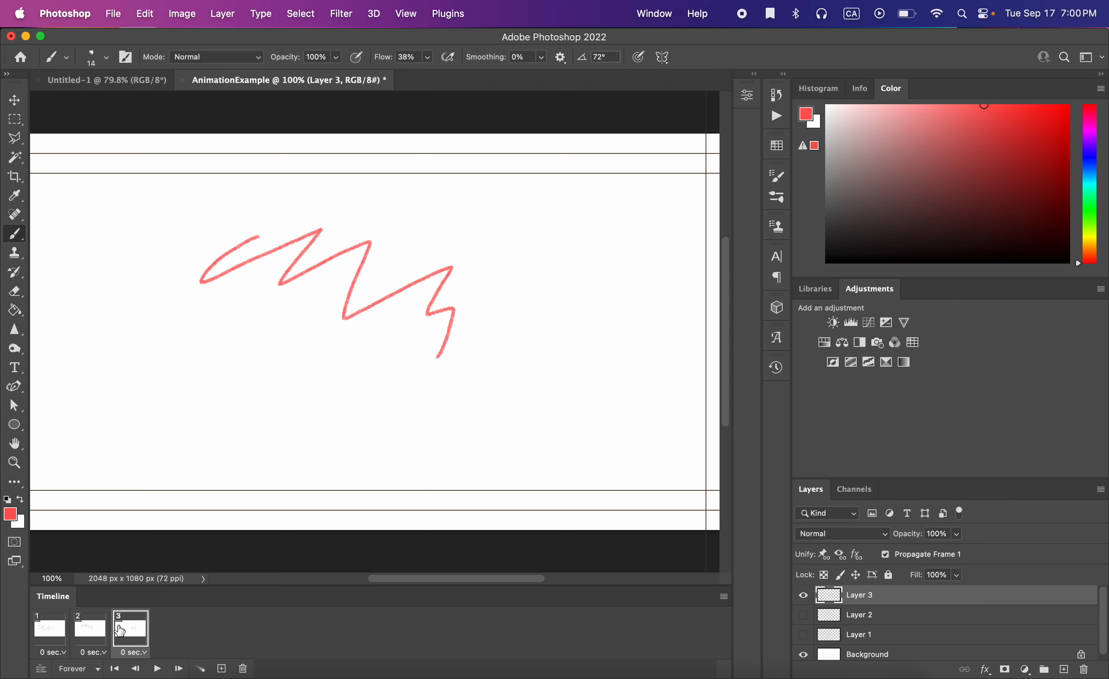
left_click(52, 629)
left_click(90, 628)
left_click(132, 626)
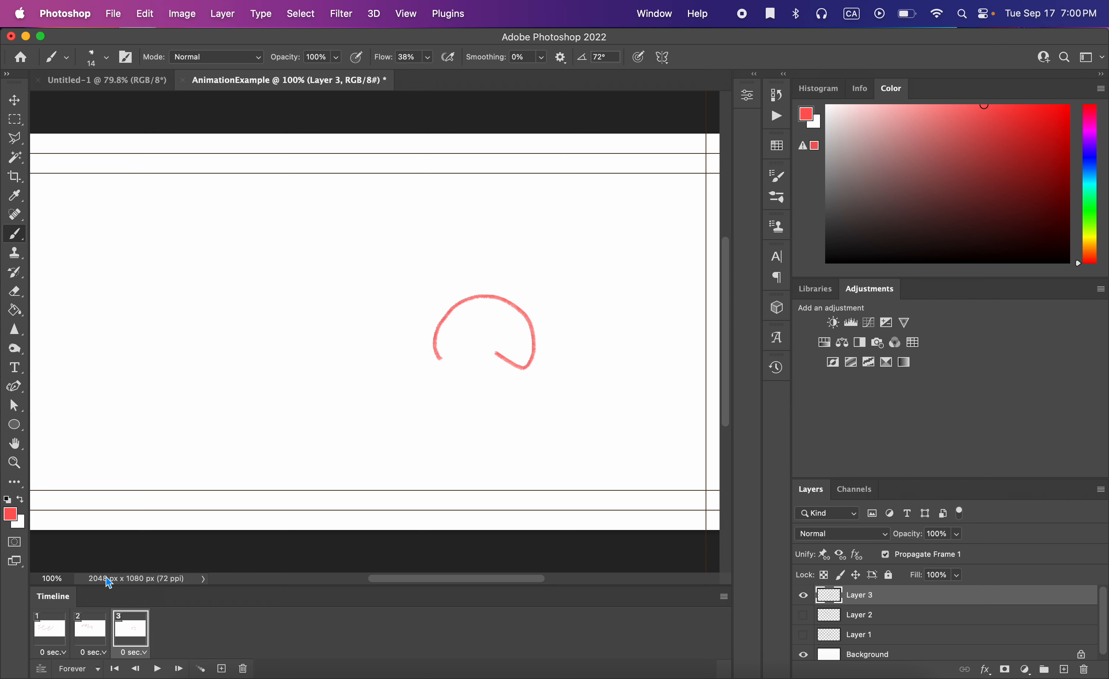
left_click(90, 628)
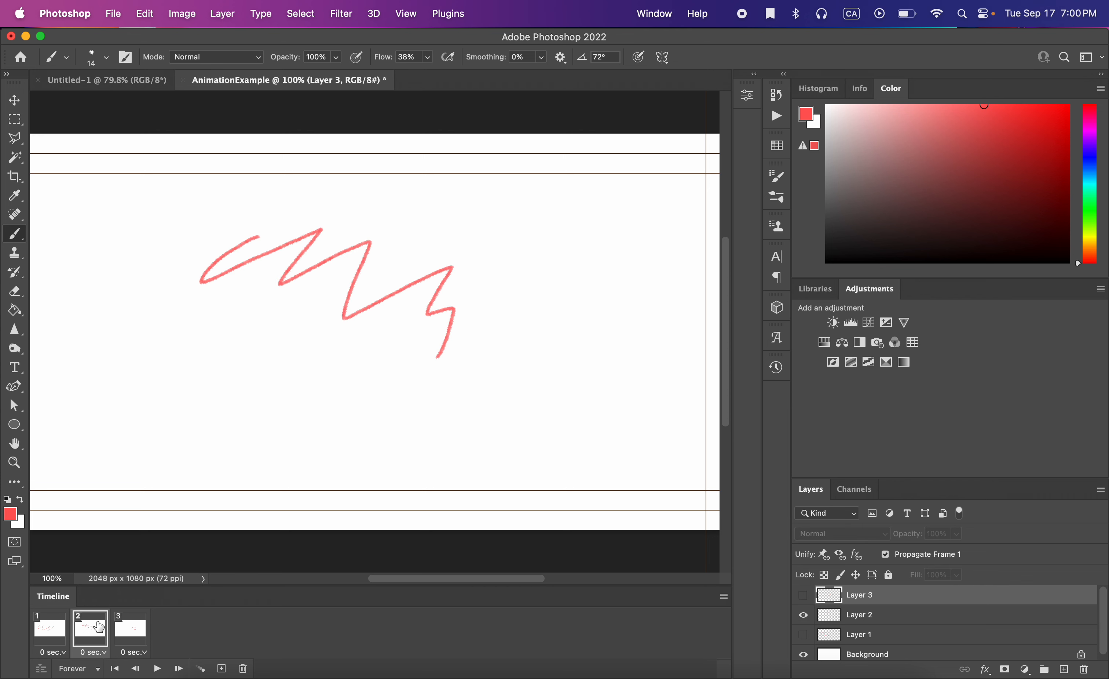
left_click(51, 631)
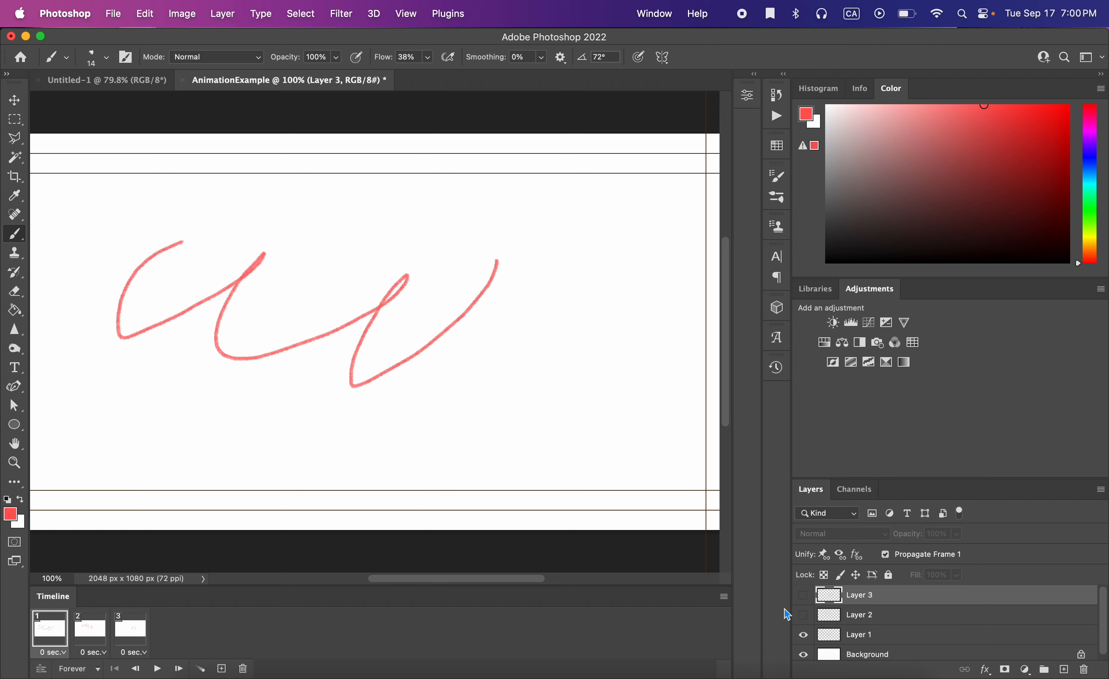
Show Layer 2 and Layer 3 in frame 1, then open the Export Layers to Files dialog.
left_click(804, 615)
left_click(803, 595)
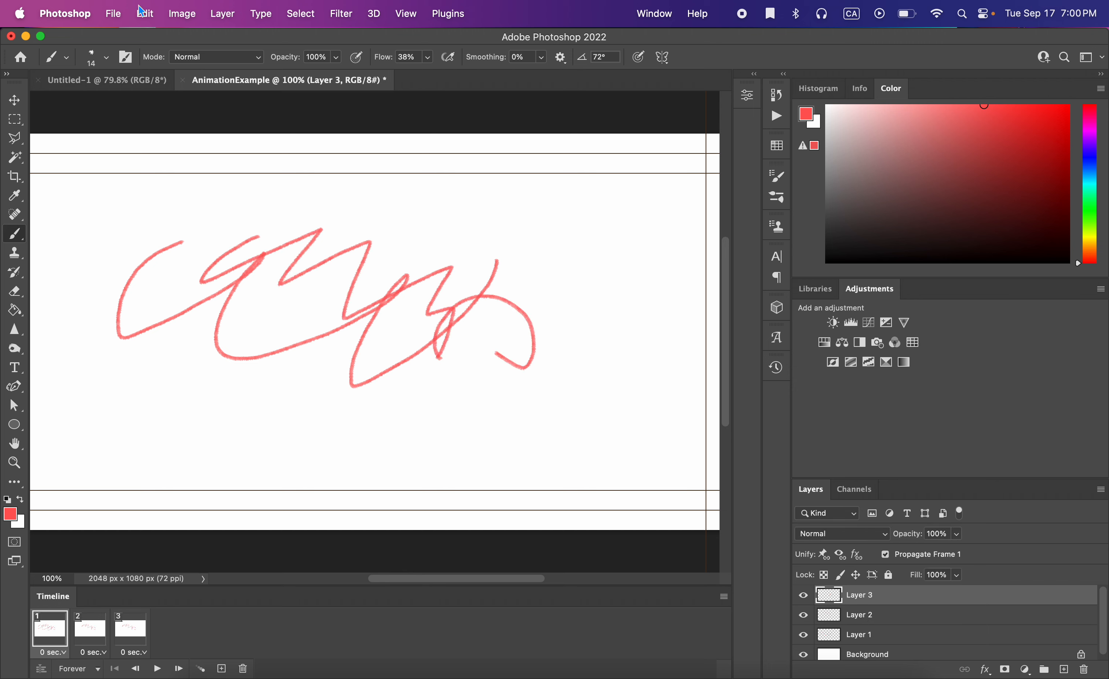
left_click(107, 13)
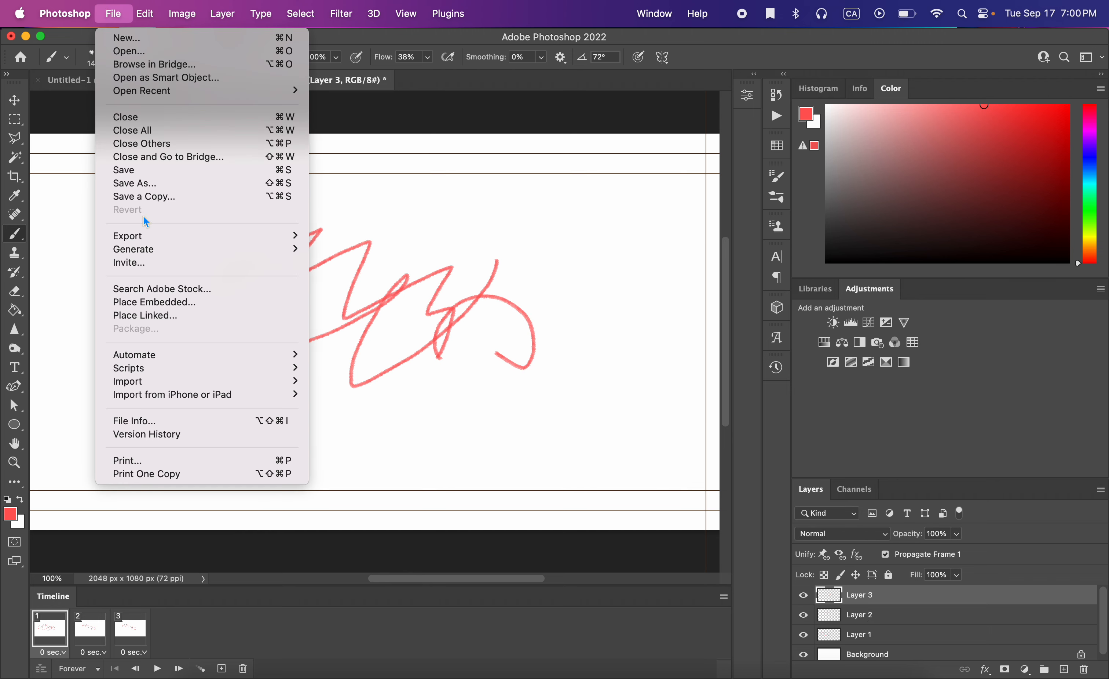
mouse_move(150, 237)
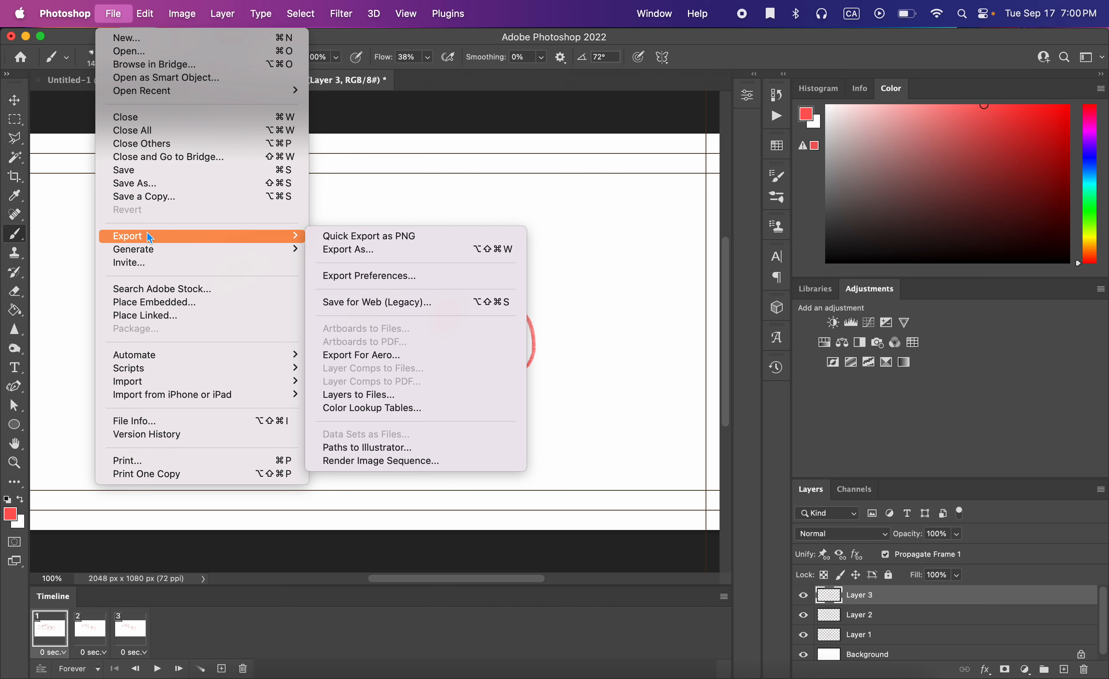
left_click(420, 402)
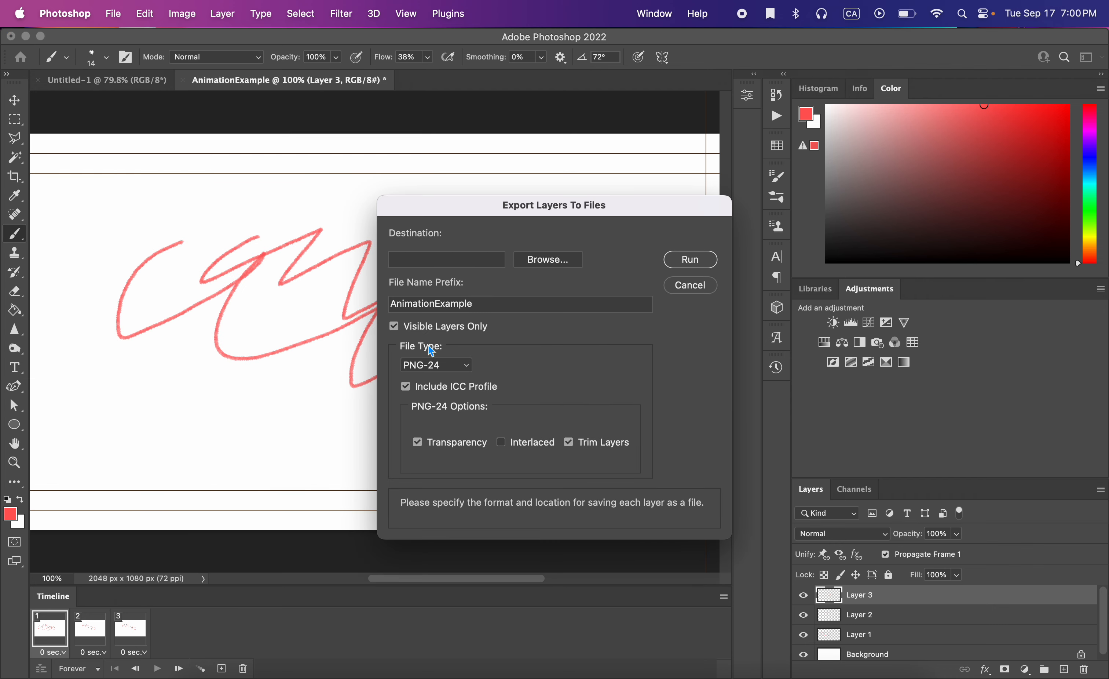
Set the export destination to a new folder named ANIM FILES created inside Documents/_concordia/24/Fall/FMAN 255.
left_click(451, 258)
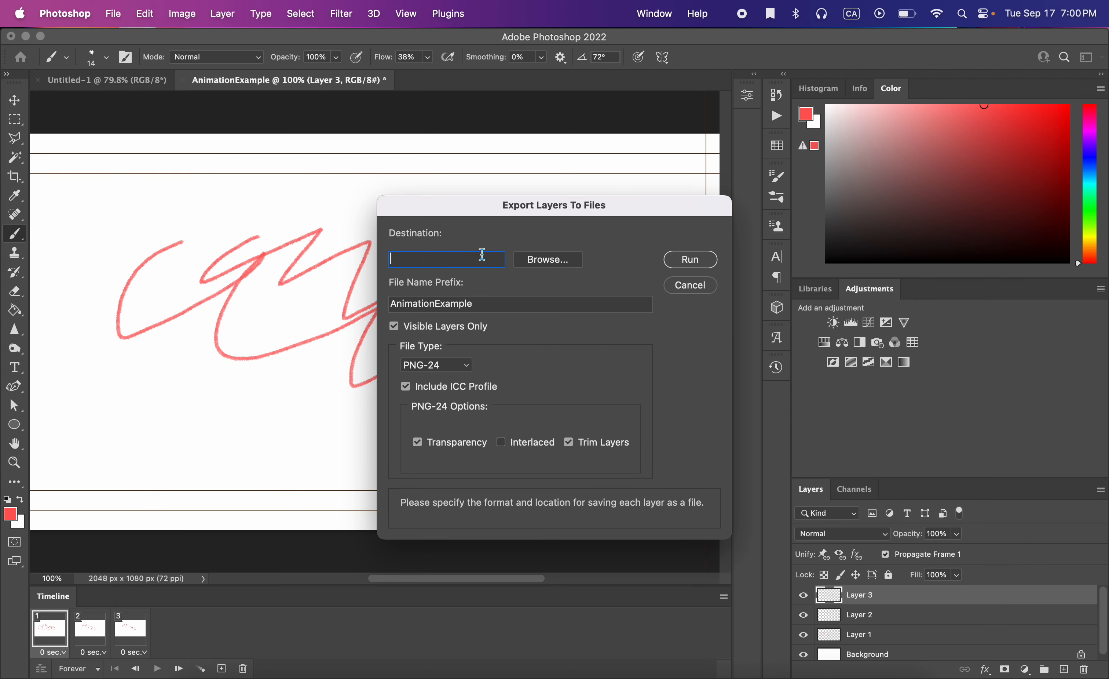
left_click(546, 260)
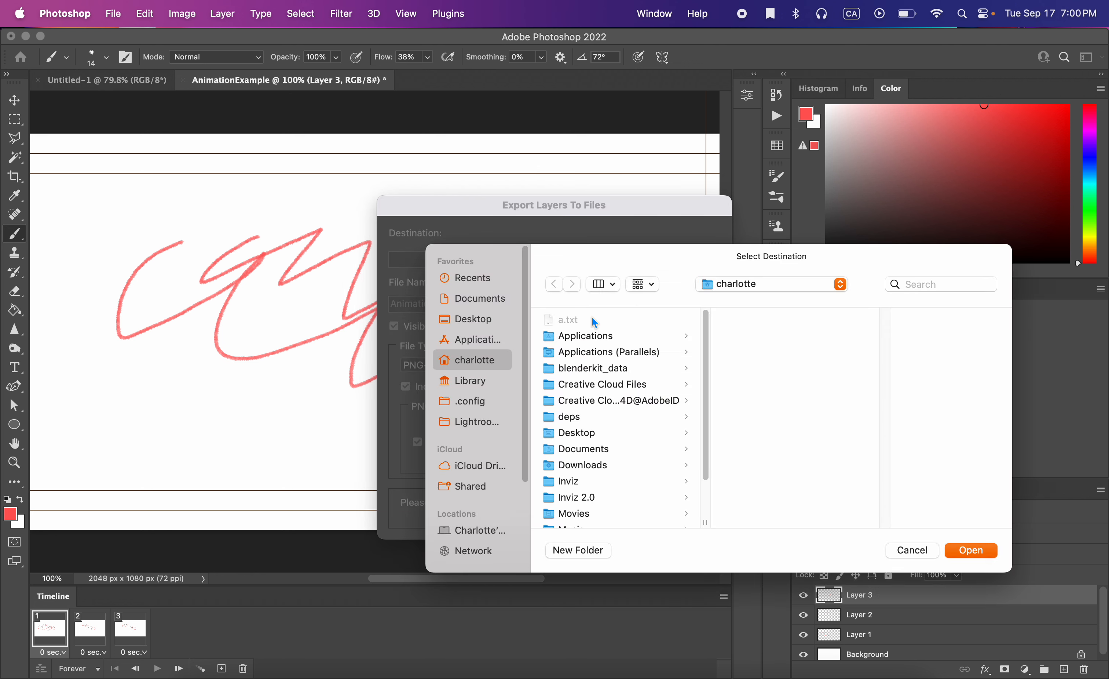
left_click(585, 448)
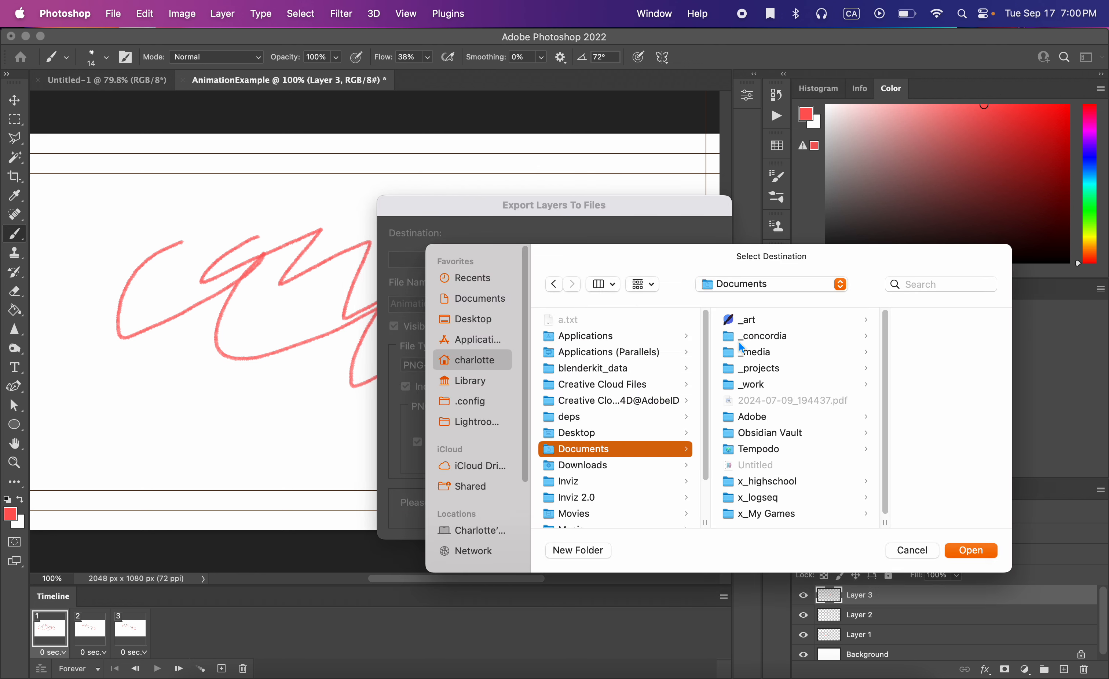
left_click(776, 337)
left_click(888, 320)
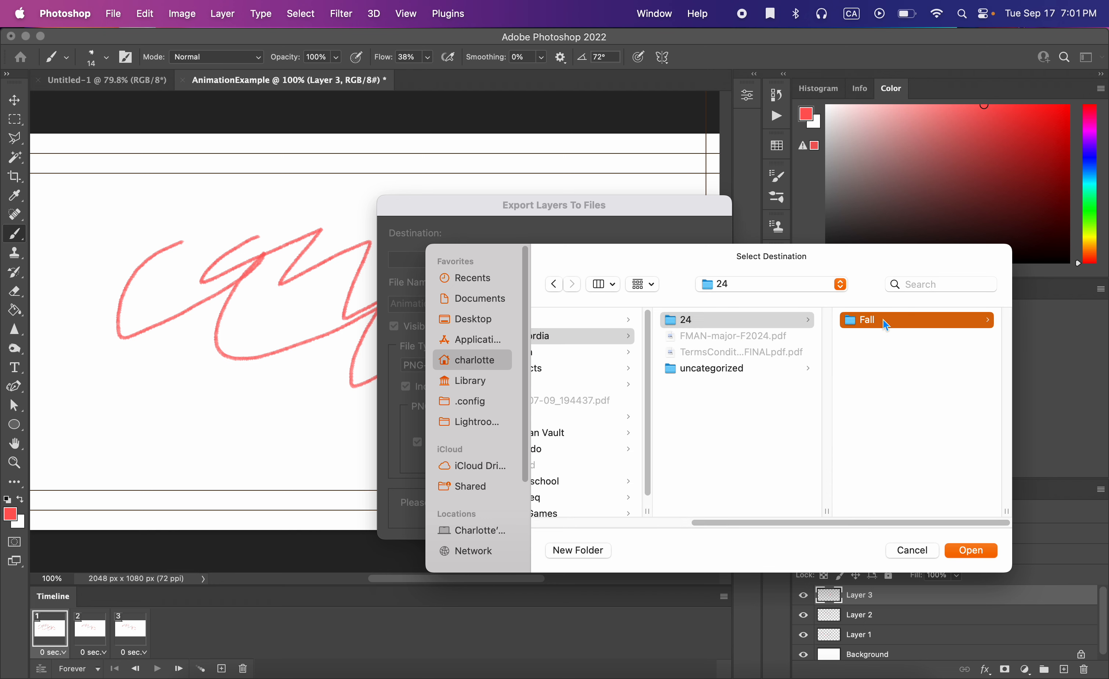
left_click(893, 368)
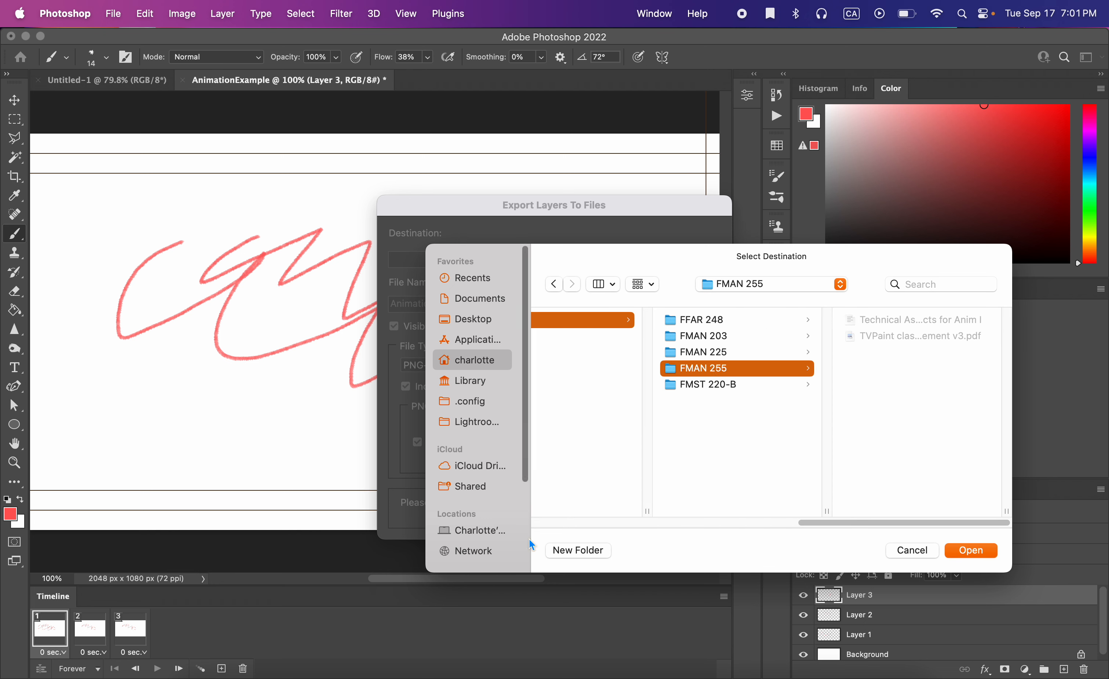
left_click(579, 550)
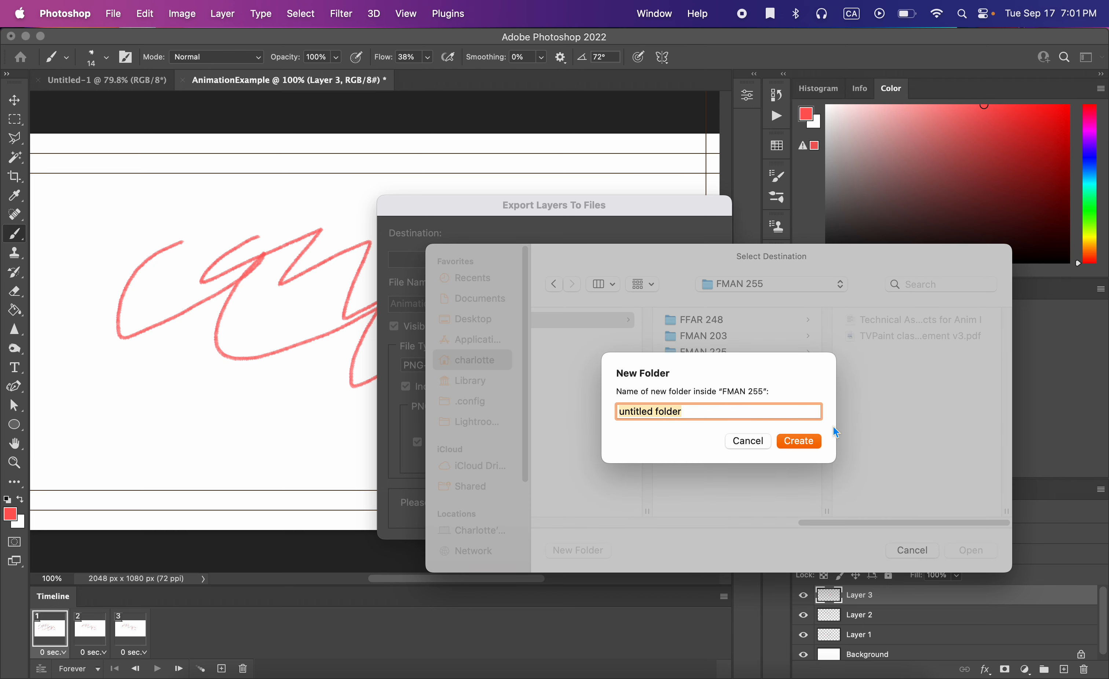
type("SNI")
type("M FILES")
left_click(786, 442)
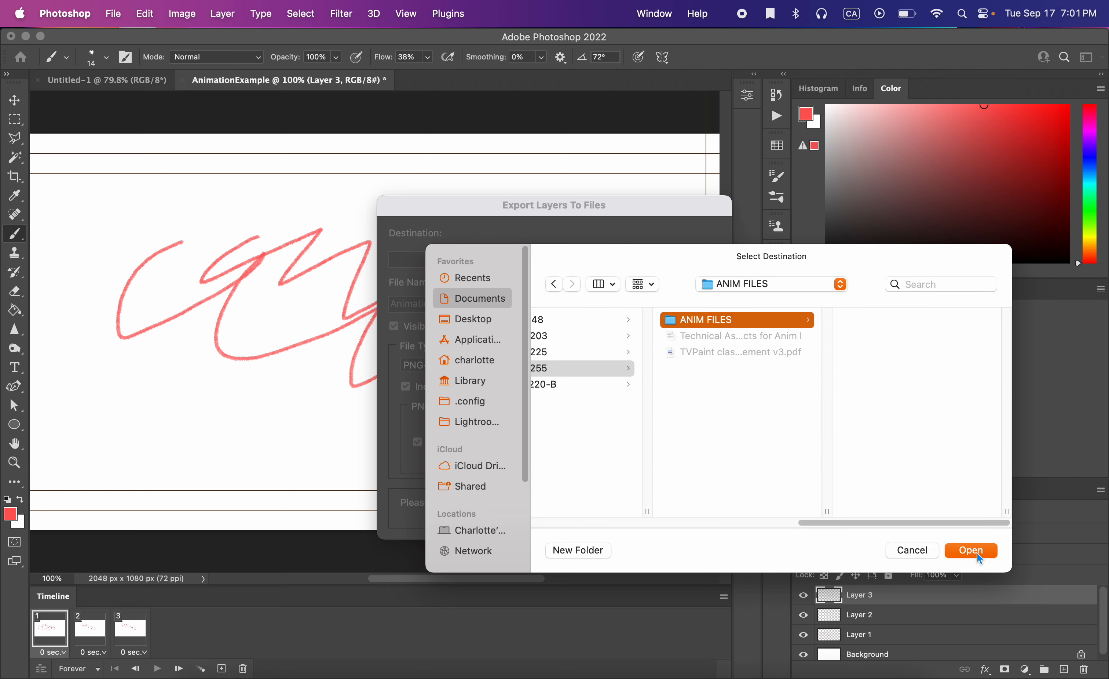
left_click(979, 550)
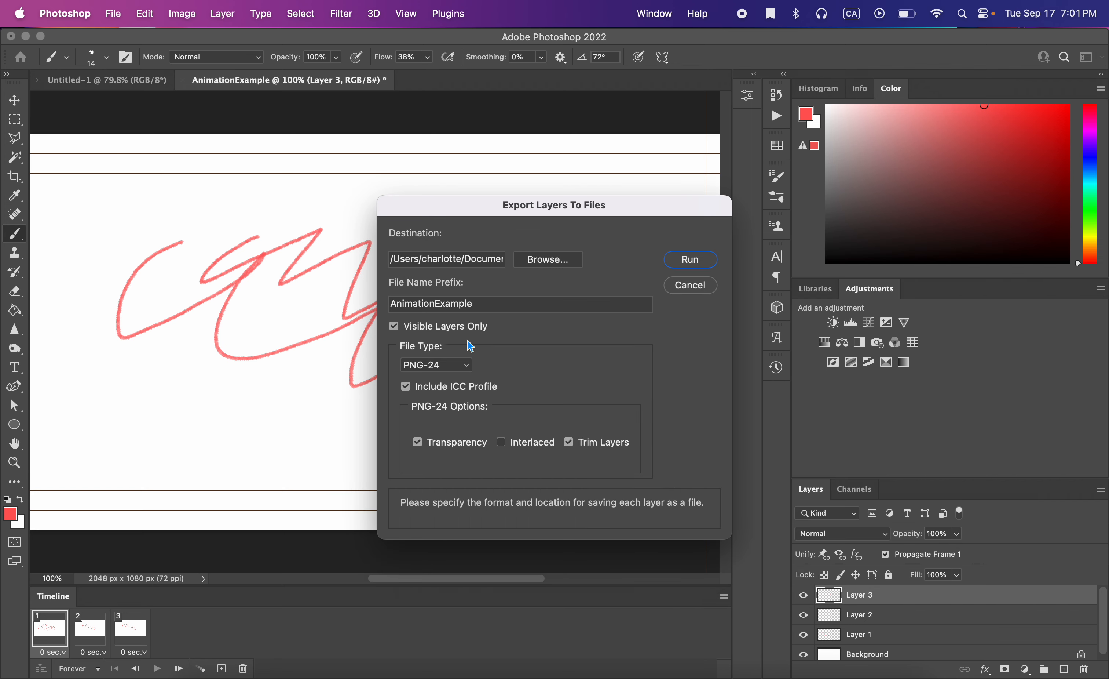
Keep PNG-24 as the file type and run the export of the layers to files.
left_click(464, 366)
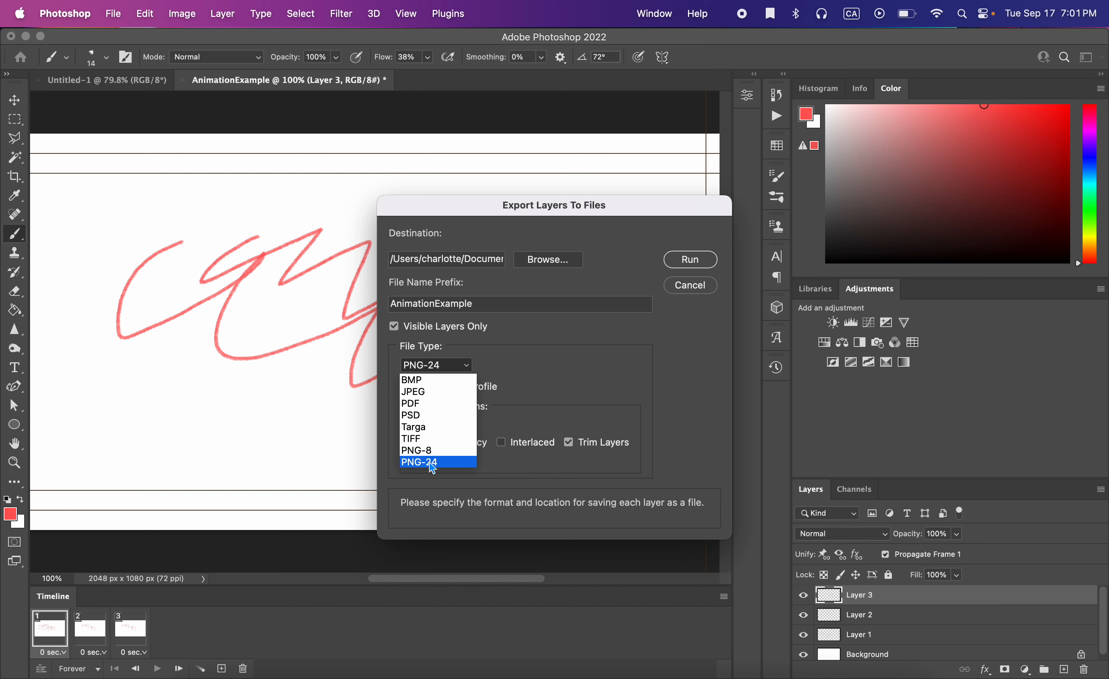
left_click(683, 414)
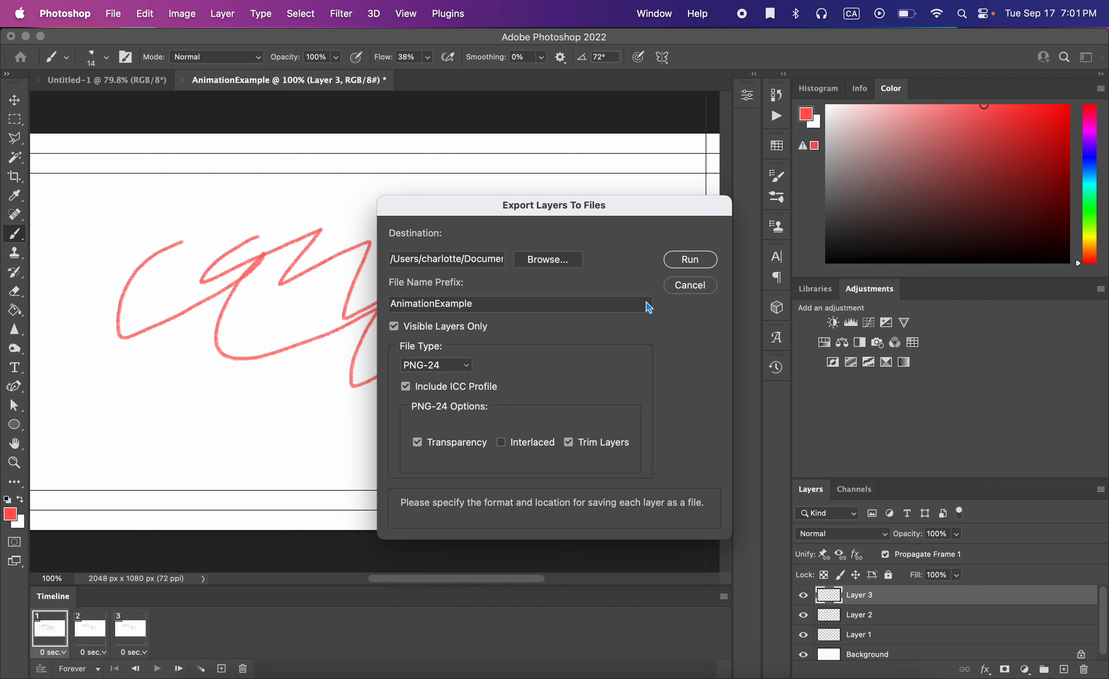
left_click(690, 259)
Switch to the browser's Cerberus file manager open at the fman255 folder.
left_click_drag(1106, 285, 770, 302)
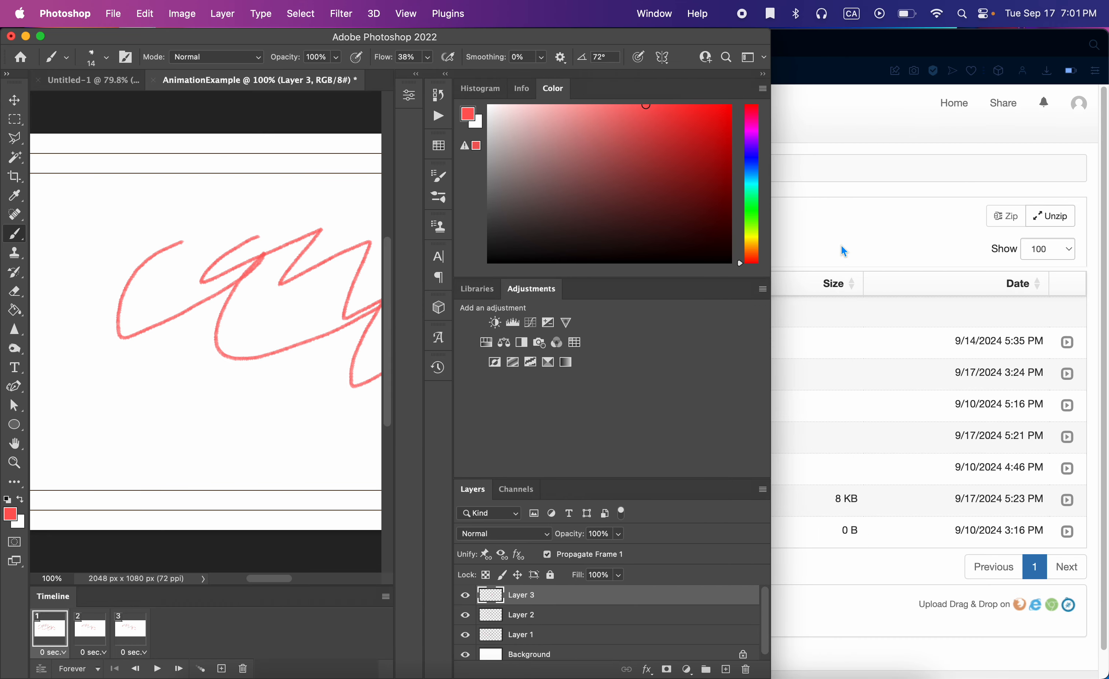
left_click(843, 250)
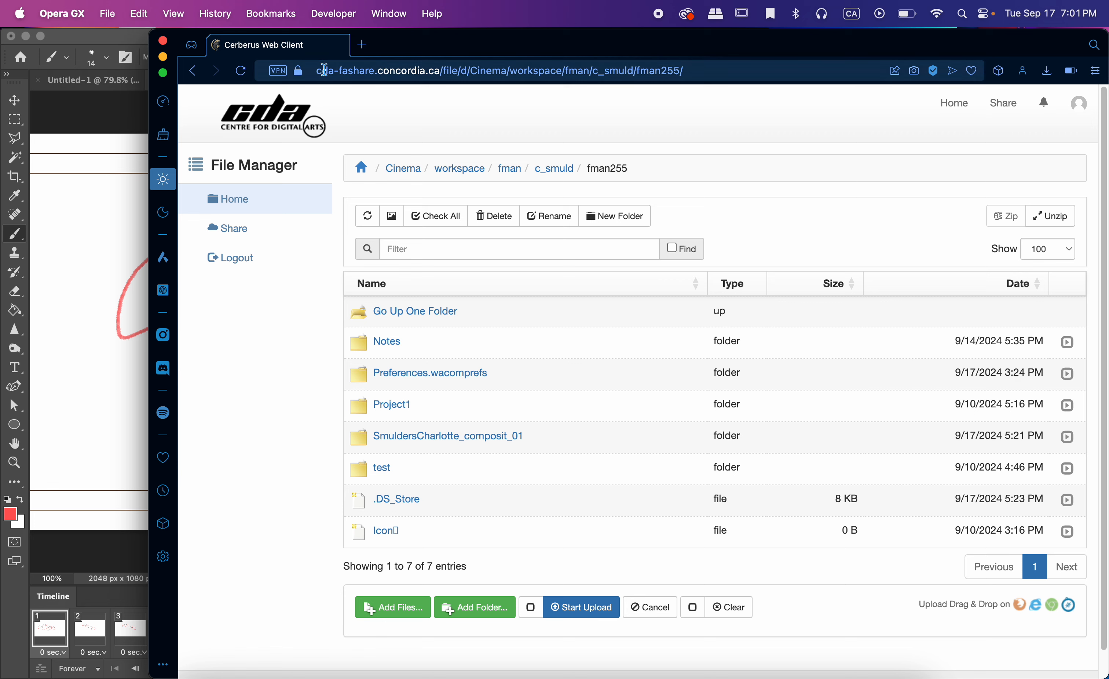
left_click(356, 69)
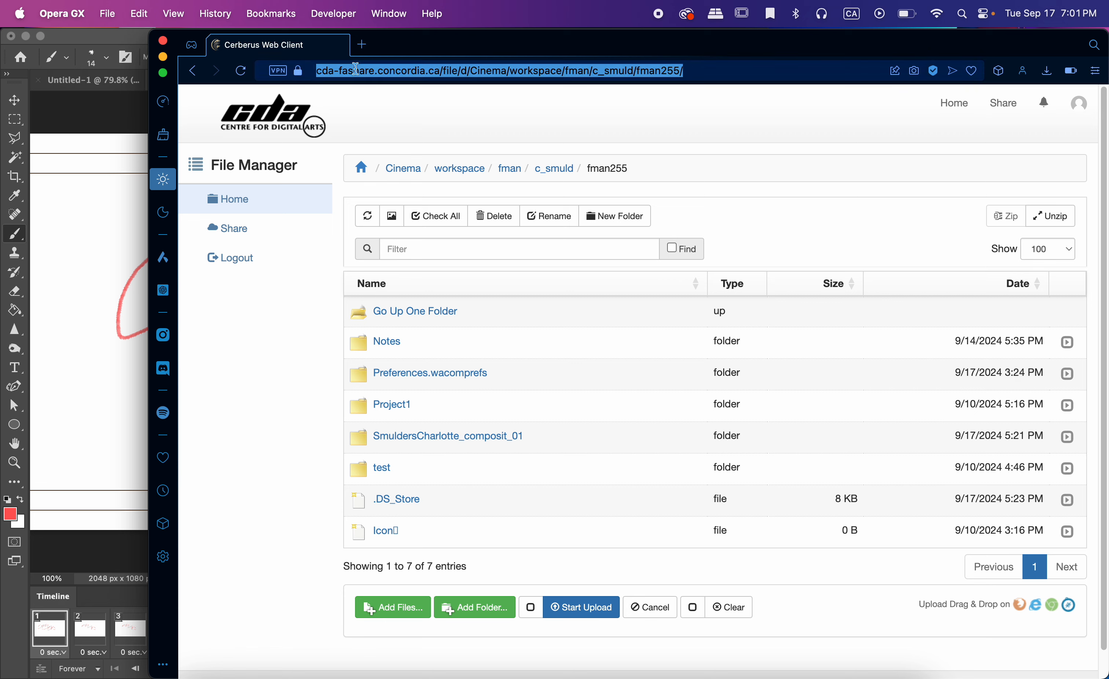
left_click(449, 111)
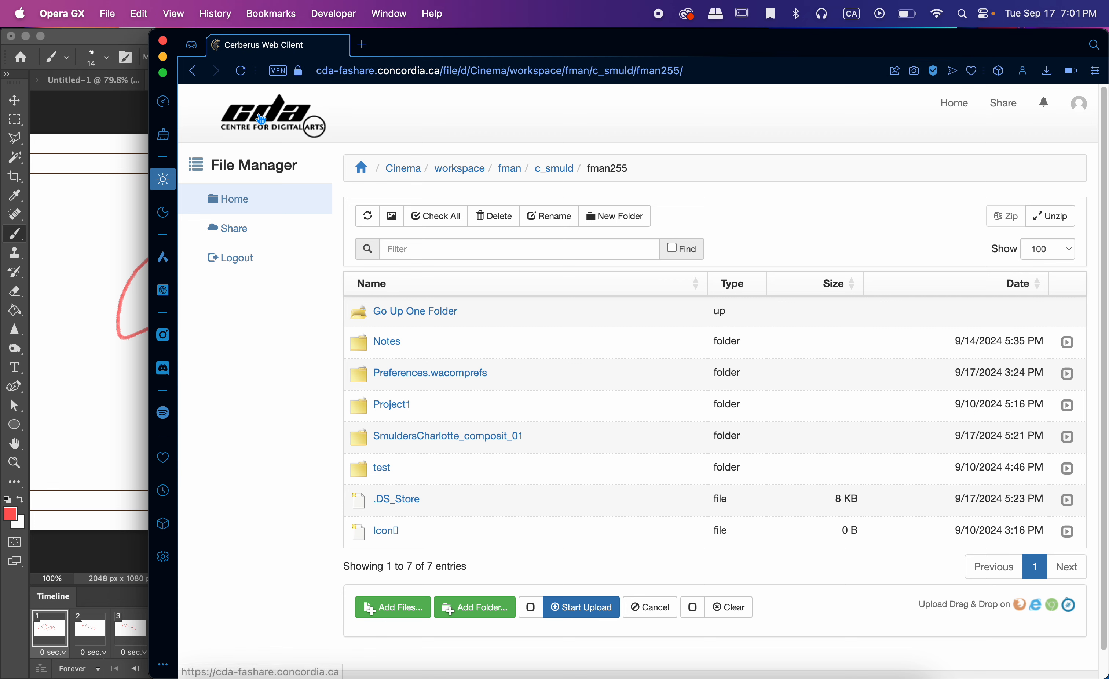
Add the ANIM FILES folder from Documents/_concordia/24/Fall/FMAN 255 to the upload queue.
left_click(408, 609)
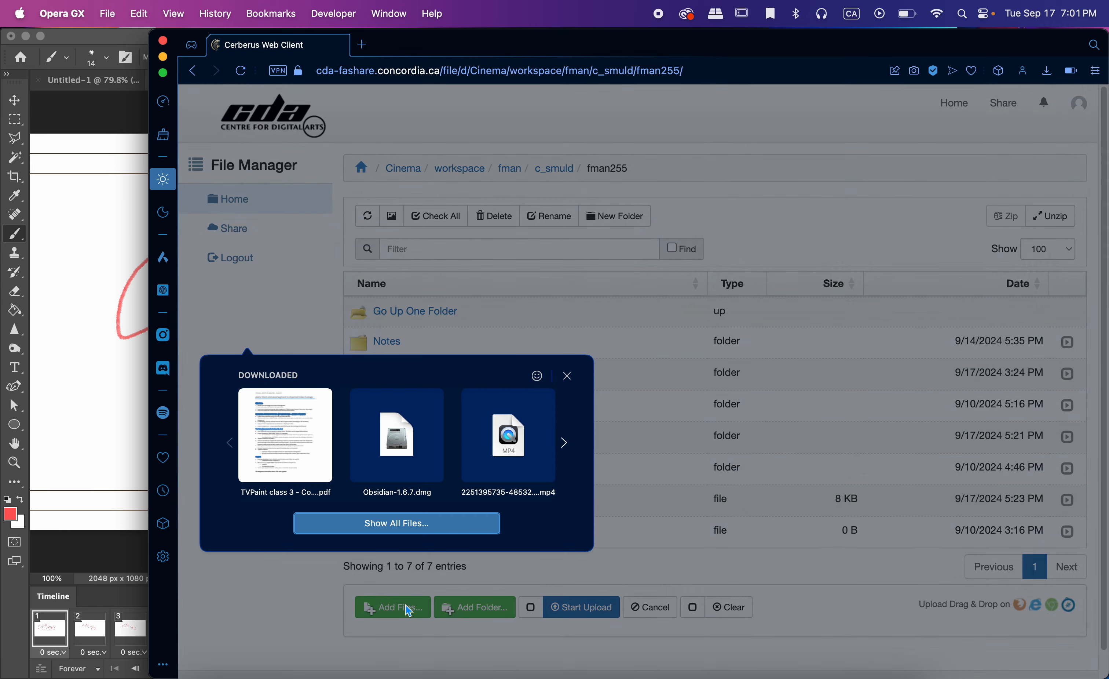
left_click(412, 612)
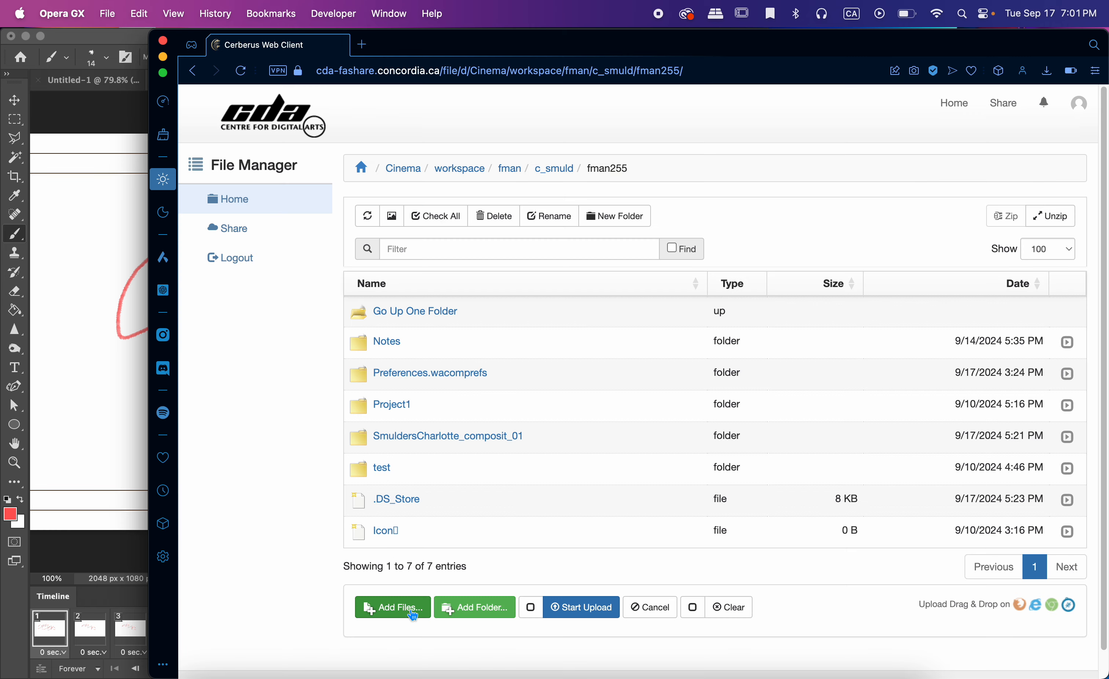
left_click(485, 613)
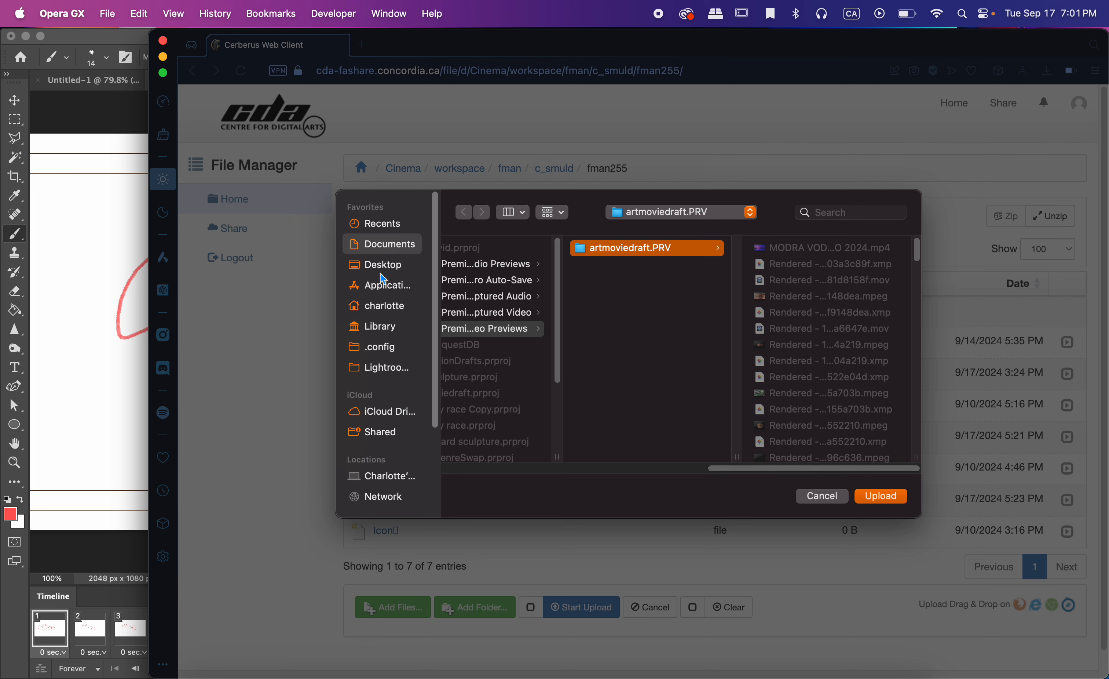
left_click(375, 248)
left_click(540, 268)
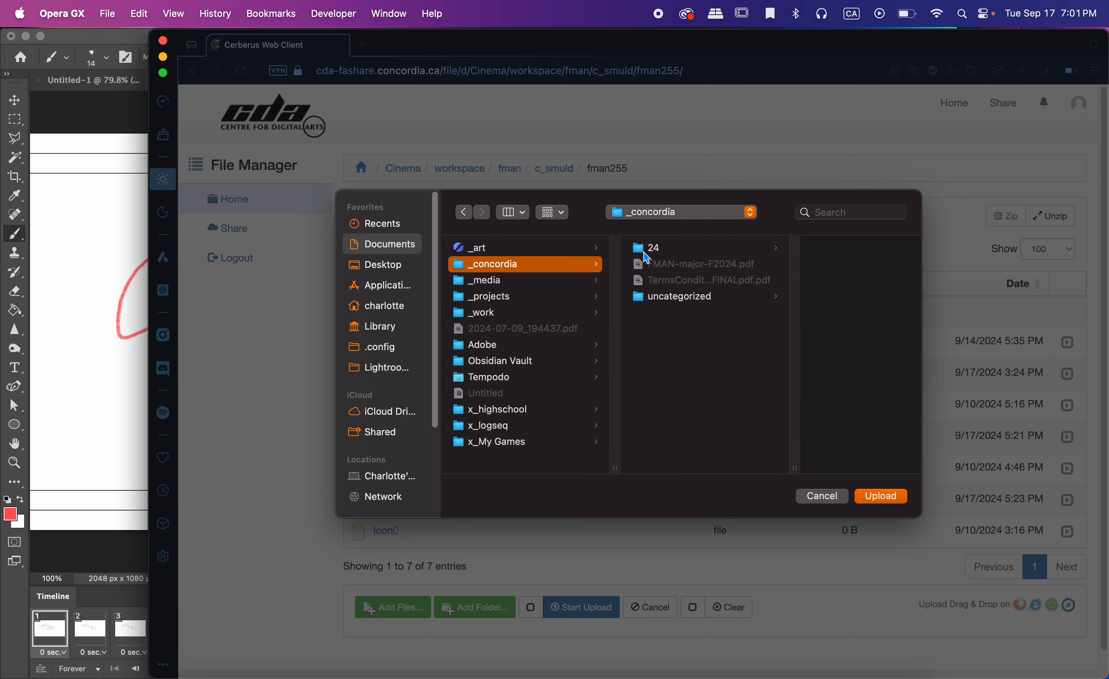
left_click(639, 251)
left_click(793, 246)
left_click(812, 296)
left_click(809, 253)
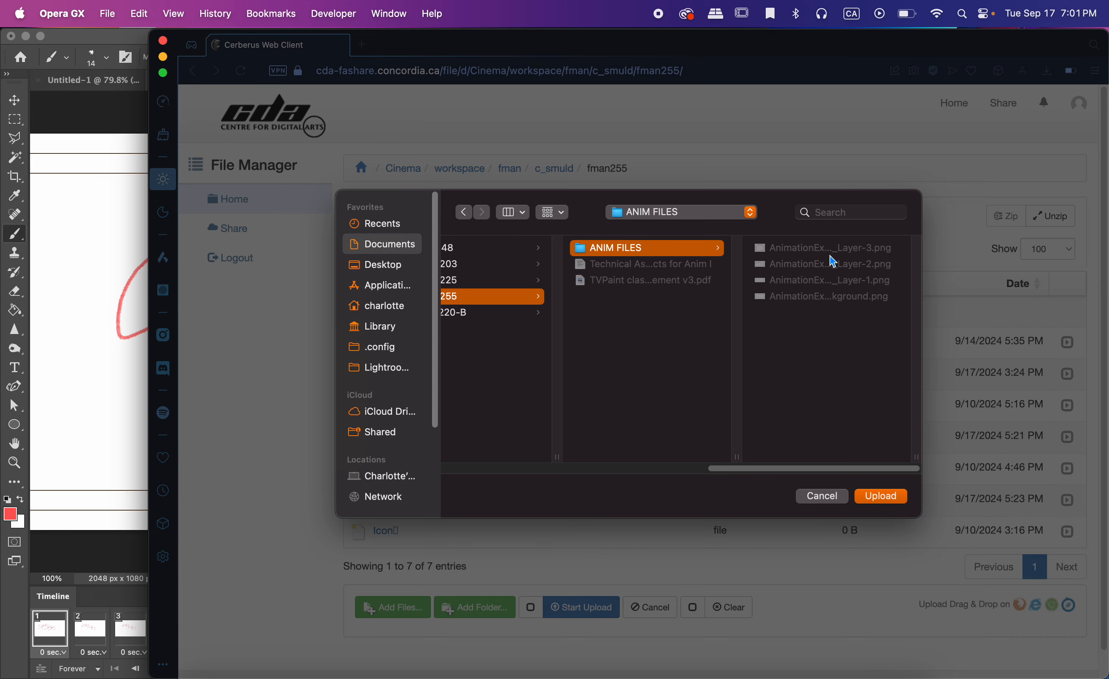
left_click(881, 496)
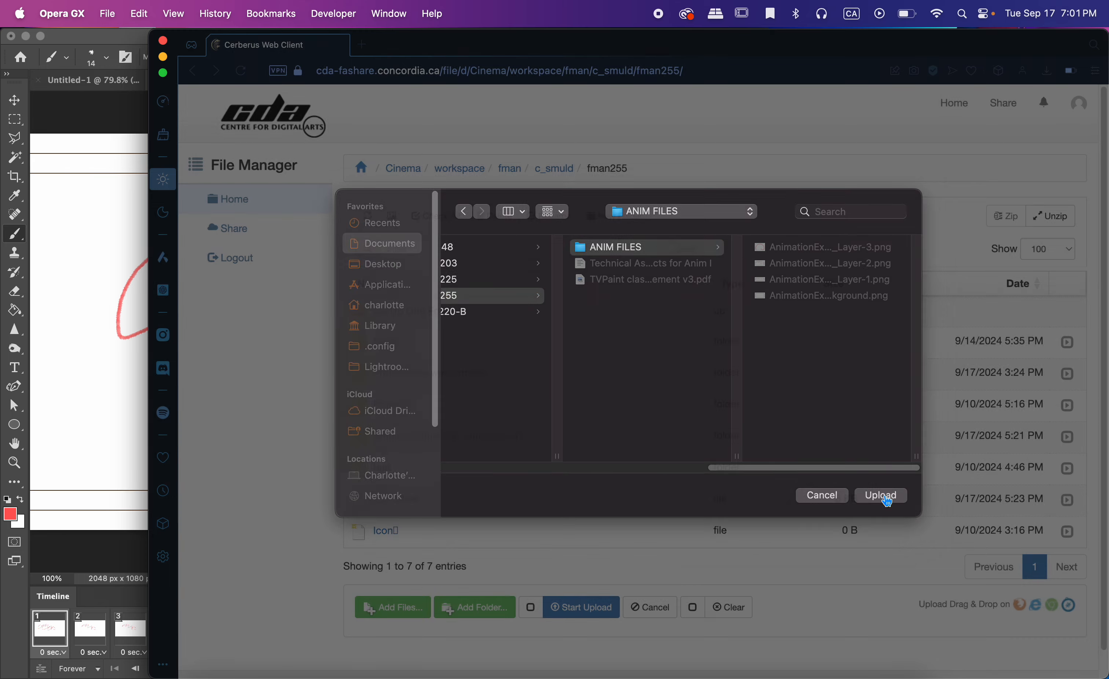
Start uploading all the queued ANIM FILES images to the fman255 folder.
left_click(750, 170)
scroll(700, 529, "down", 6)
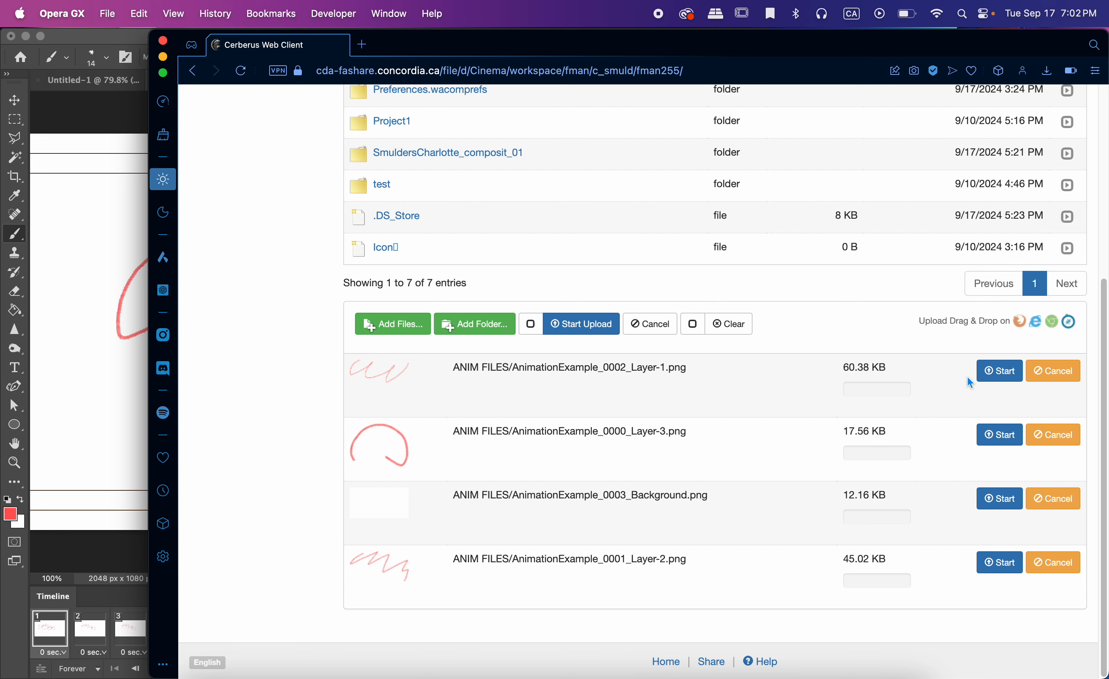
left_click(586, 324)
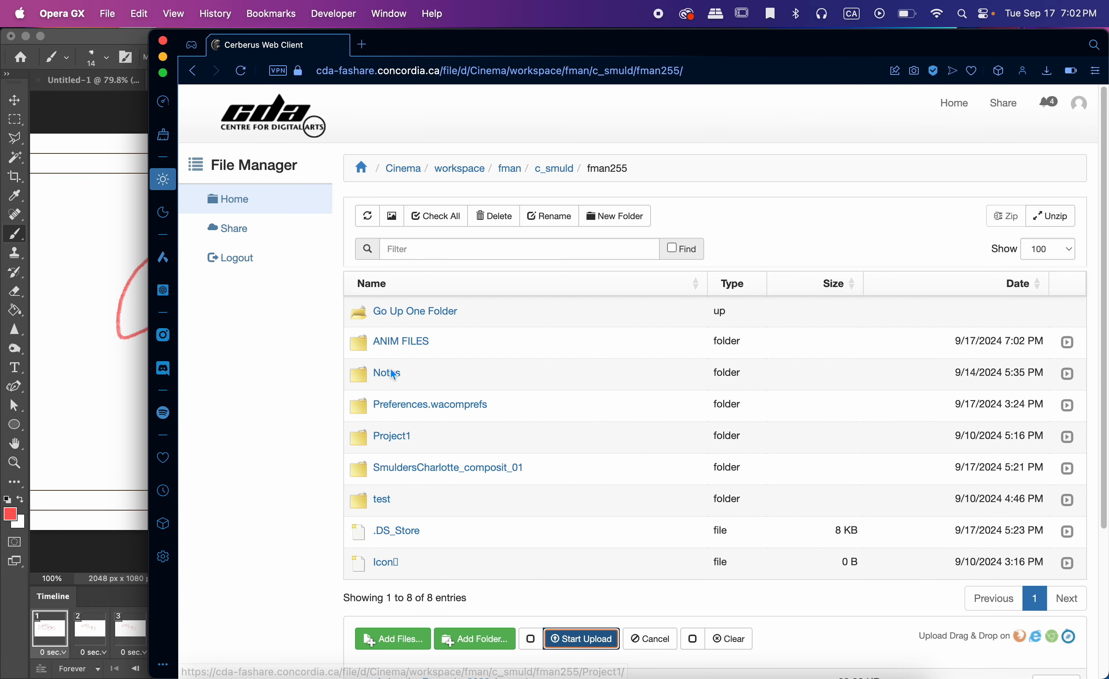
Open the uploaded ANIM FILES folder on the server to check its contents.
left_click(394, 347)
left_click(394, 311)
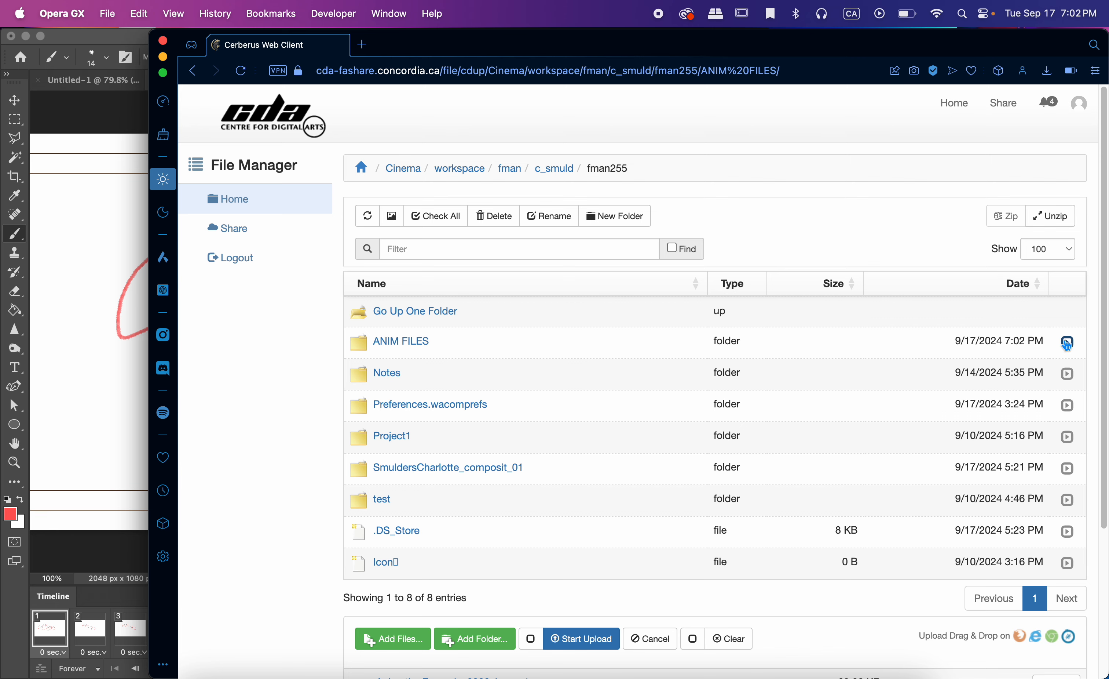
left_click(1067, 342)
left_click(1067, 343)
left_click(398, 342)
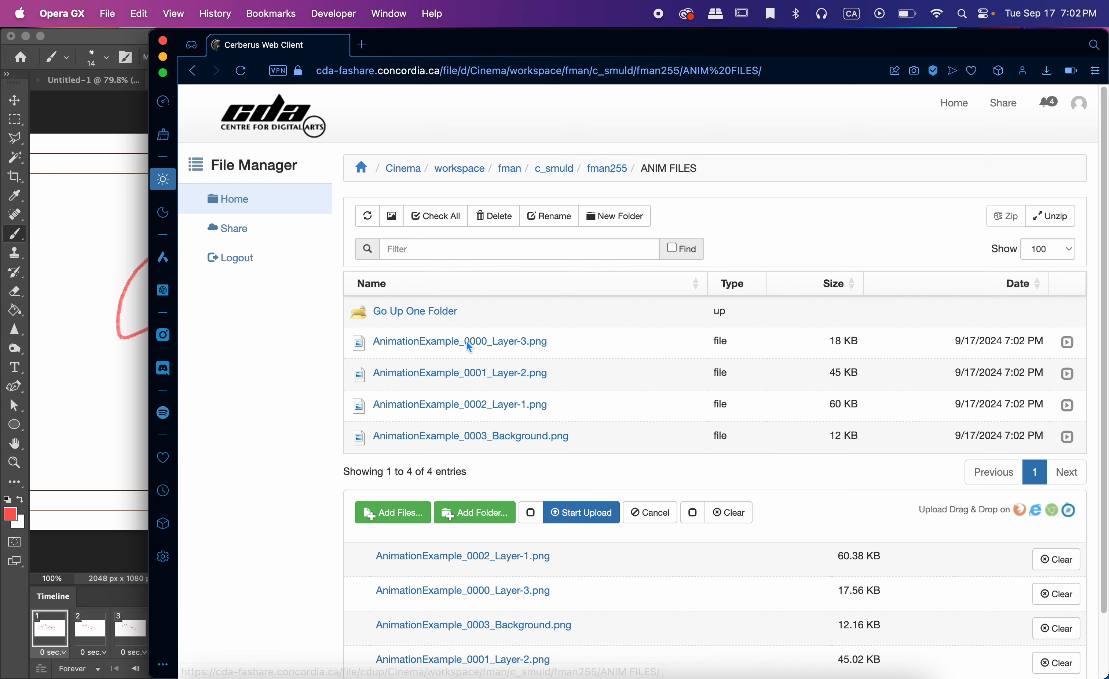